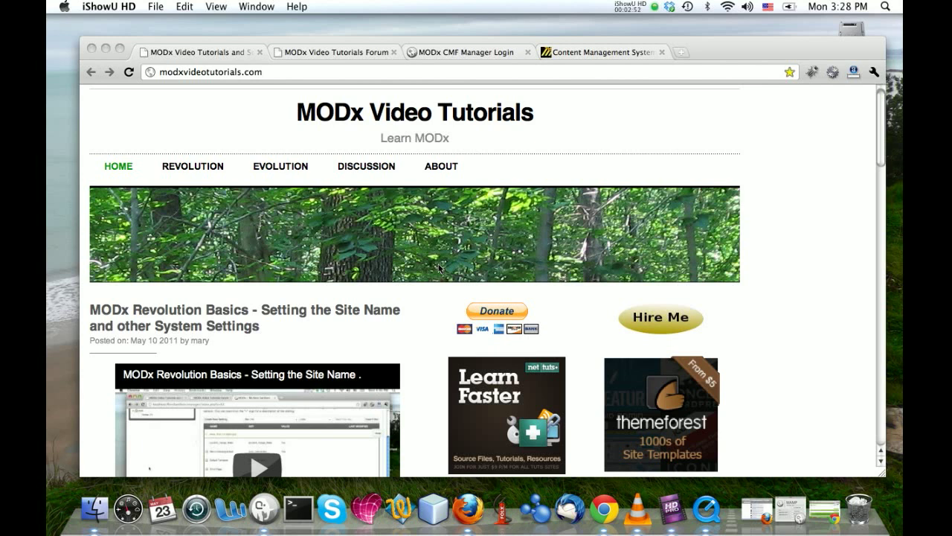
Look through the MODx Video Tutorials home page and the boards of its discussion forum
scroll(336, 186, "down", 2)
scroll(336, 186, "up", 3)
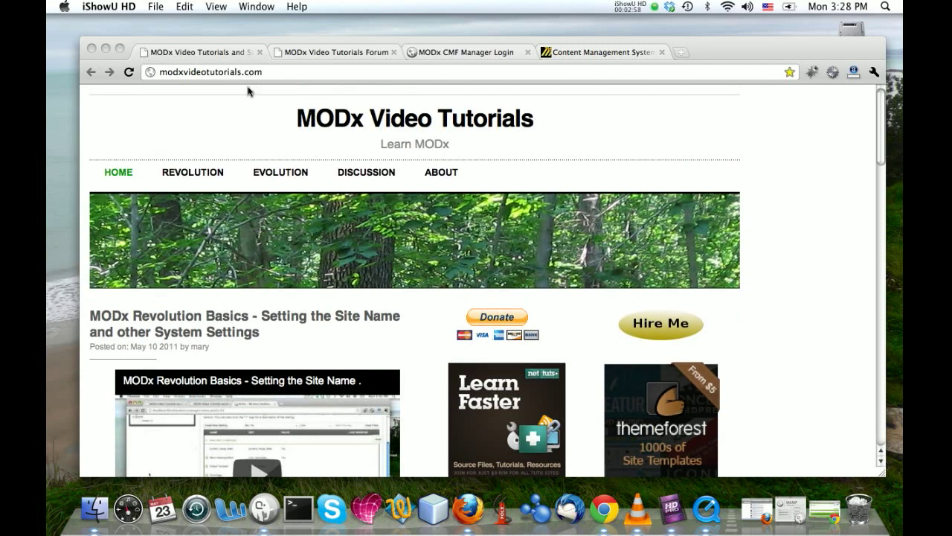
scroll(246, 117, "down", 4)
scroll(247, 115, "up", 3)
scroll(246, 116, "up", 1)
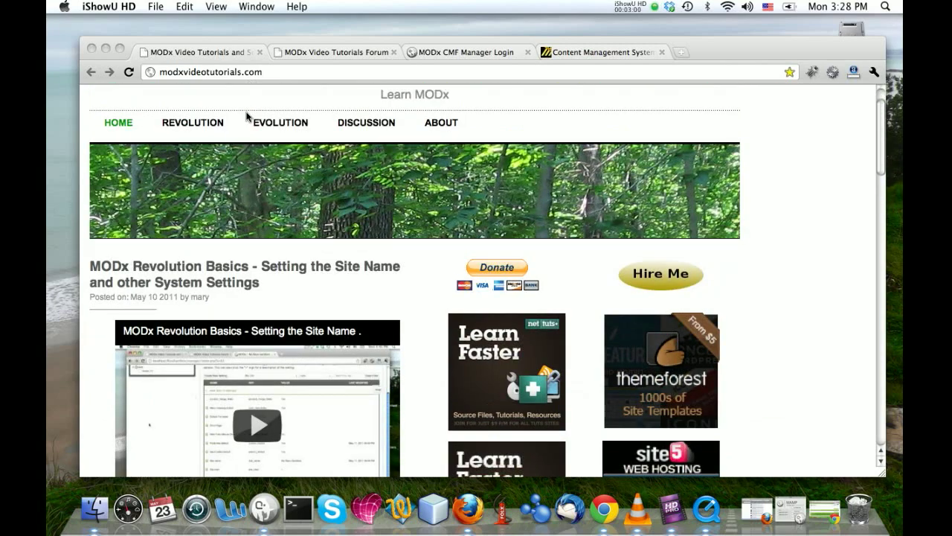
scroll(246, 117, "down", 15)
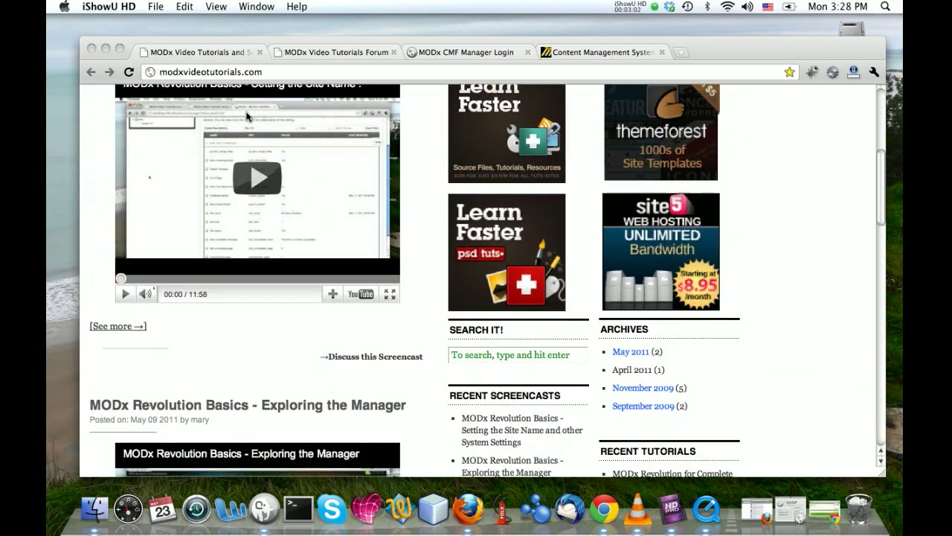
scroll(246, 117, "down", 1)
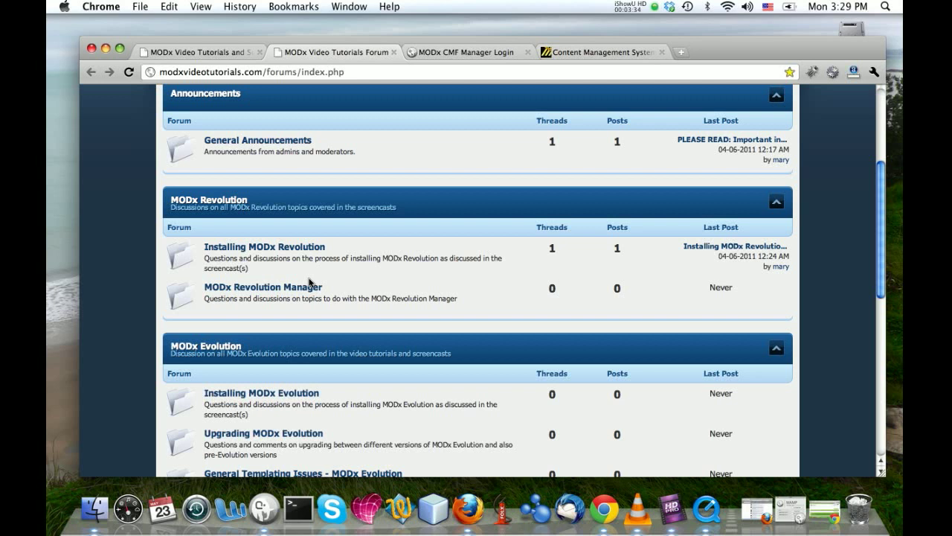
scroll(310, 282, "up", 5)
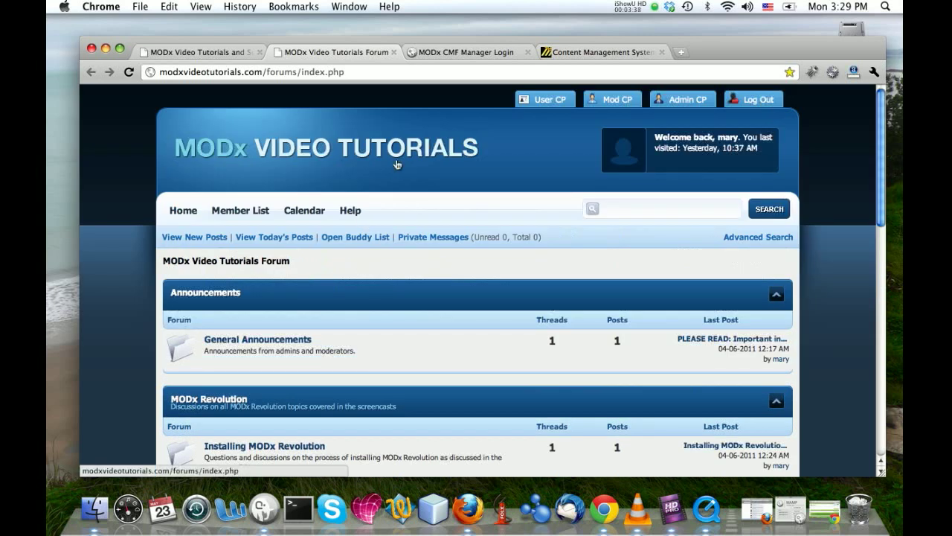
Log in to the My Revo Sandbox manager with the prefilled credentials and preview the site's home page
left_click(472, 55)
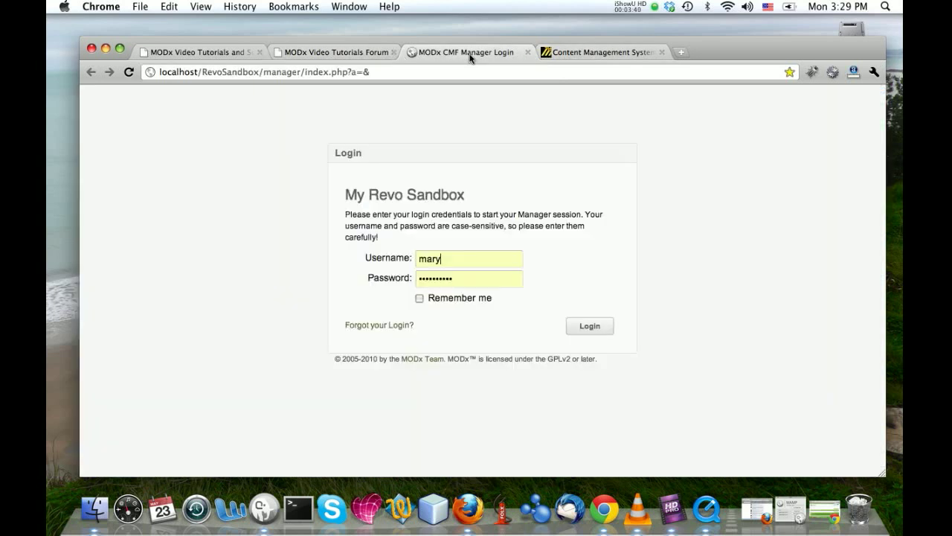
left_click(590, 326)
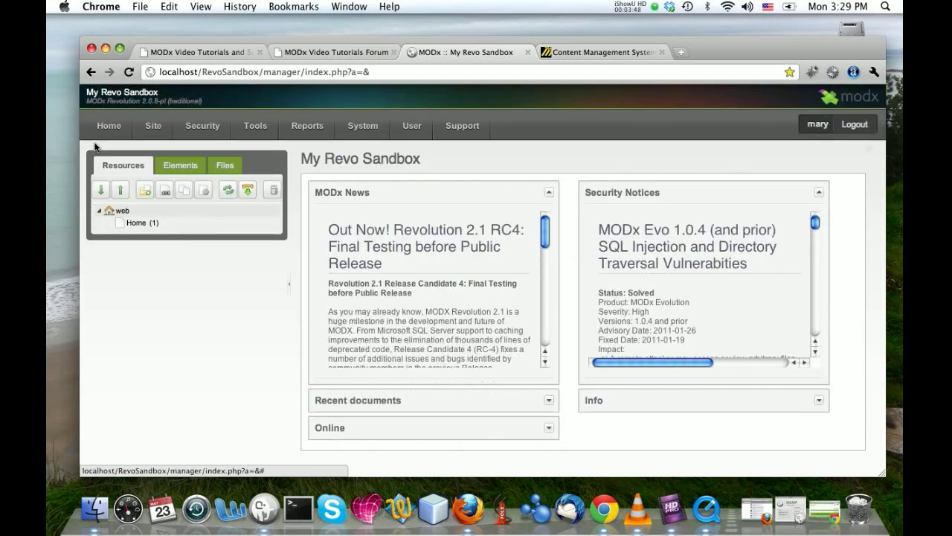
mouse_move(153, 125)
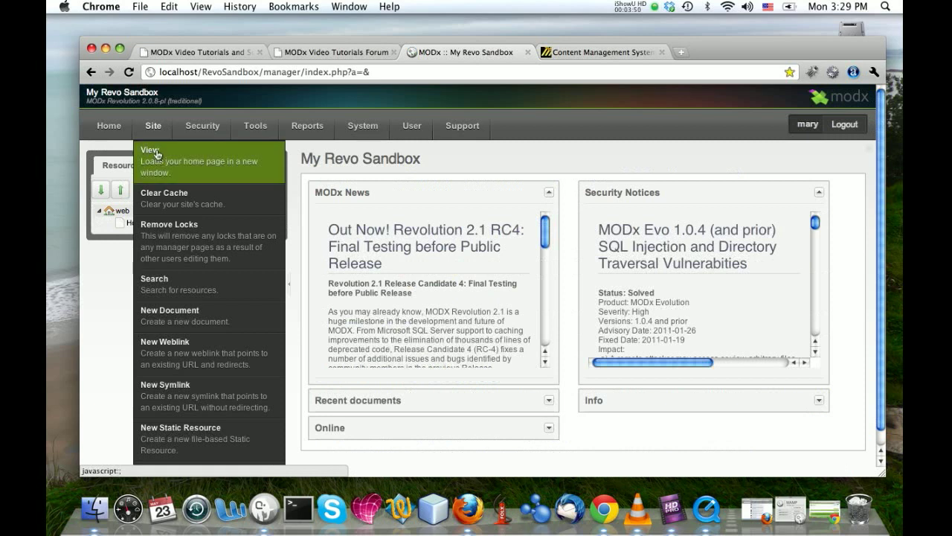
left_click(155, 155)
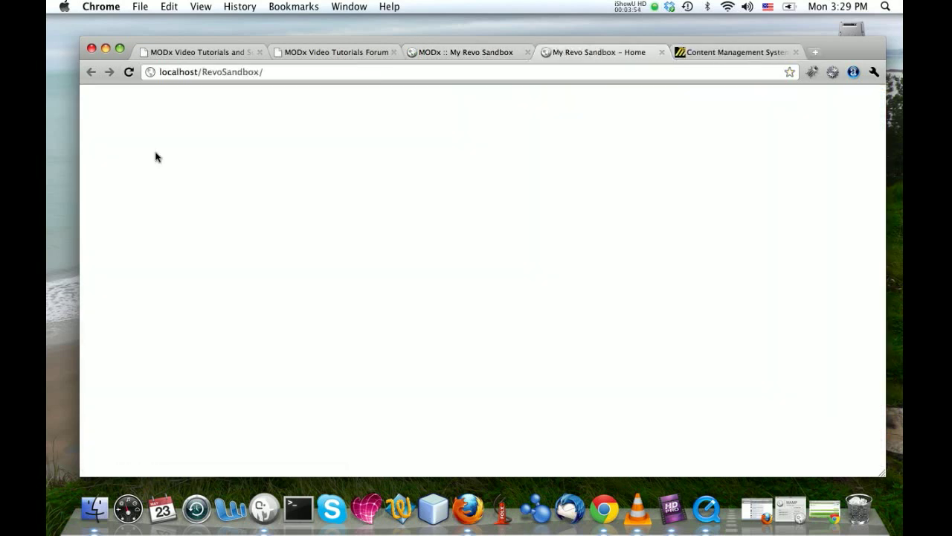
left_click(661, 52)
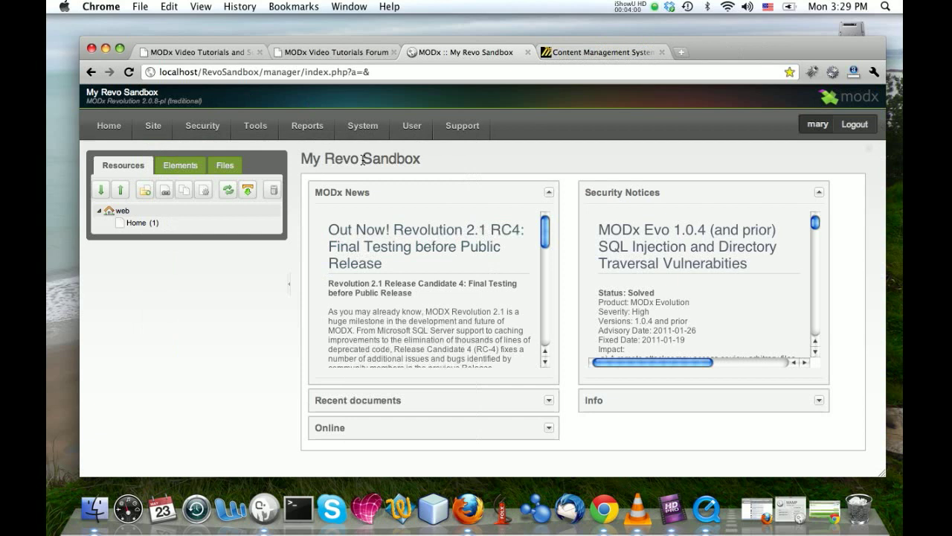
Open the Revolution Extras downloads on modx.com and look over the top downloads, newest and highest rated lists
mouse_move(470, 134)
left_click(592, 55)
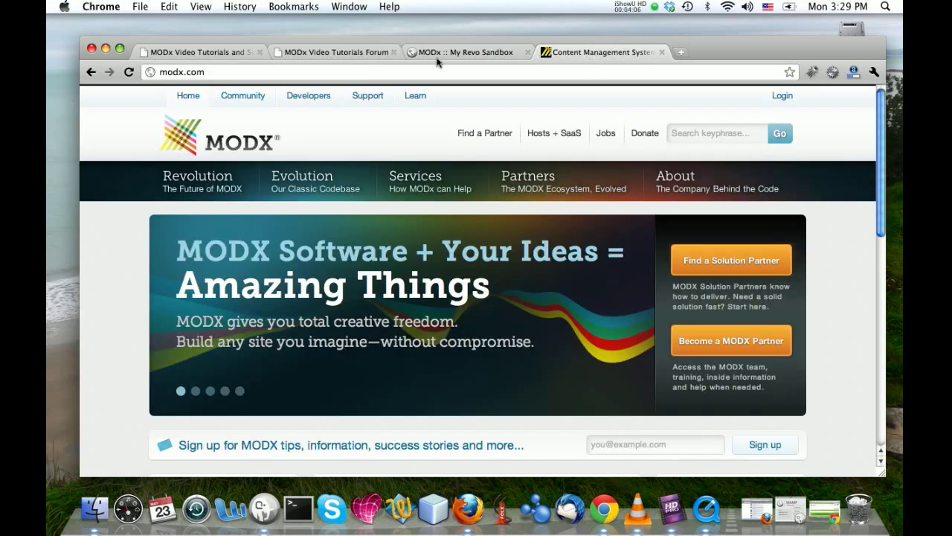
mouse_move(191, 176)
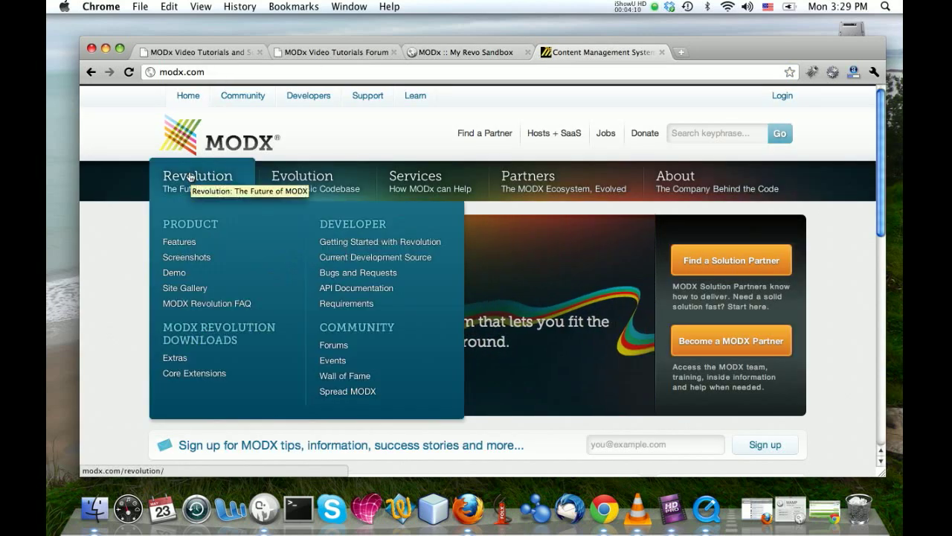
left_click(184, 358)
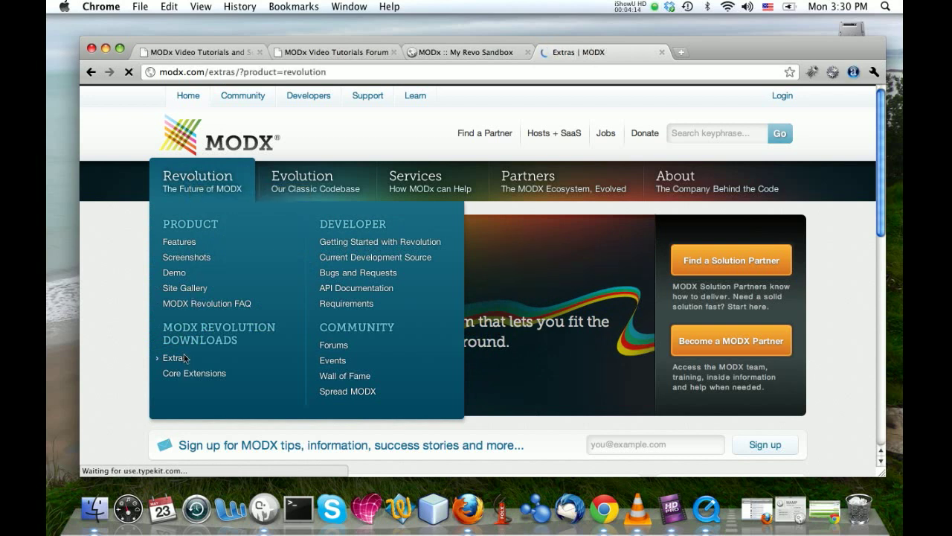
scroll(423, 224, "down", 4)
scroll(421, 257, "down", 2)
scroll(421, 257, "up", 3)
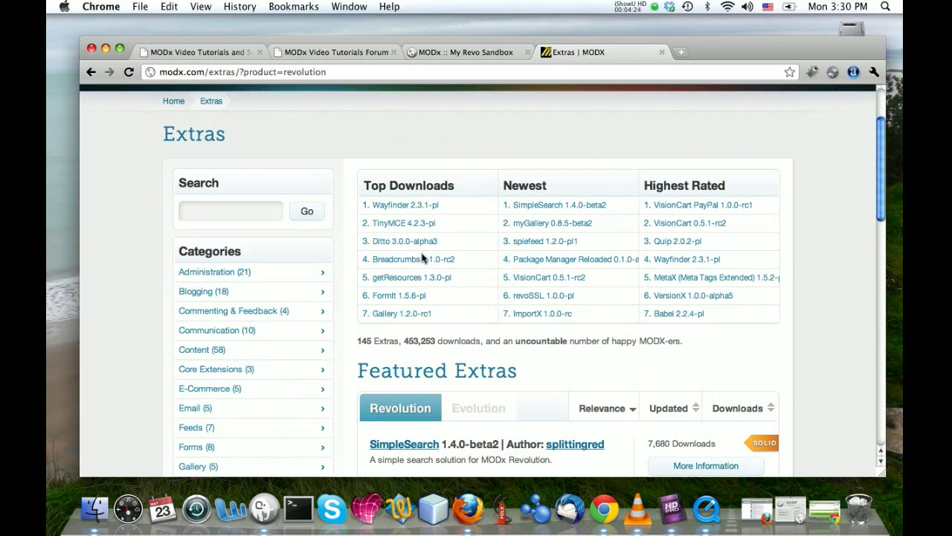
scroll(459, 212, "down", 5)
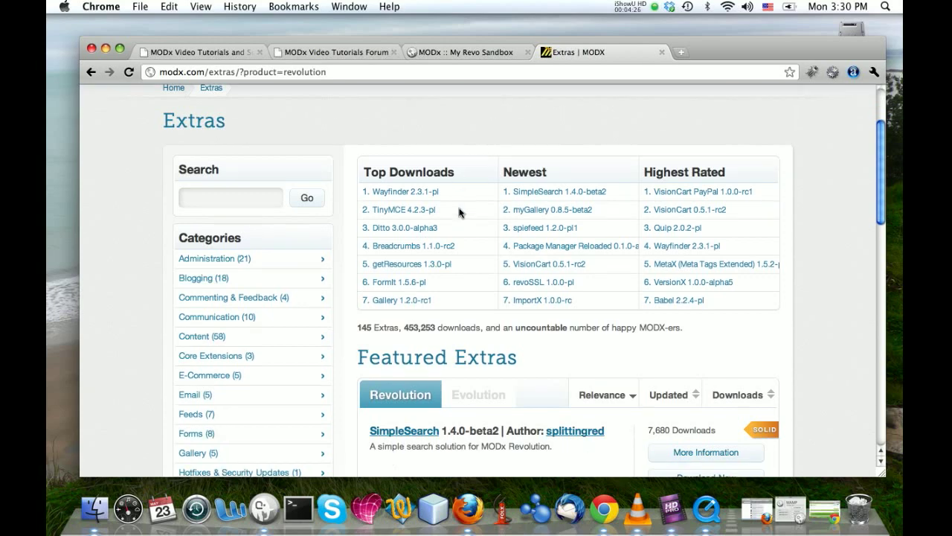
scroll(459, 212, "up", 4)
scroll(459, 212, "up", 1)
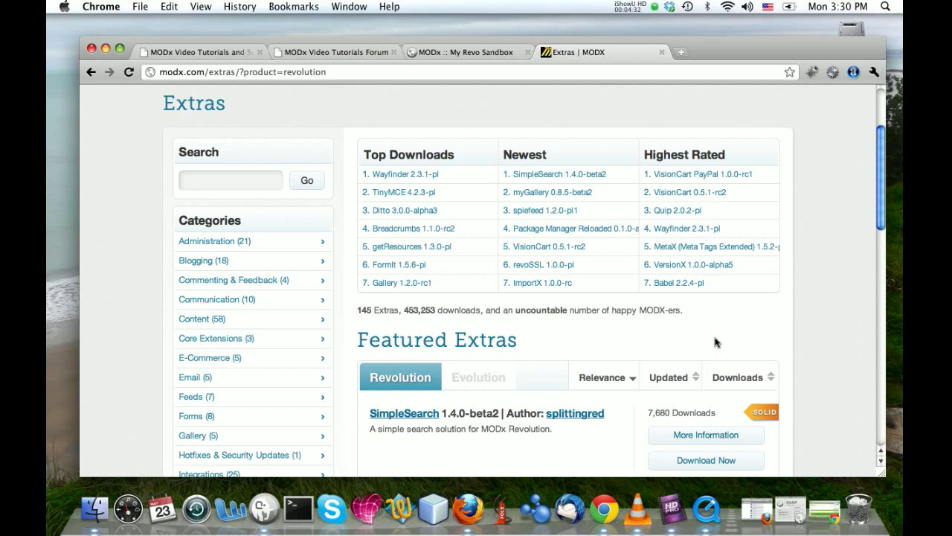
Show more information on the SimpleSearch extra and read its description and installation instructions
scroll(716, 342, "down", 5)
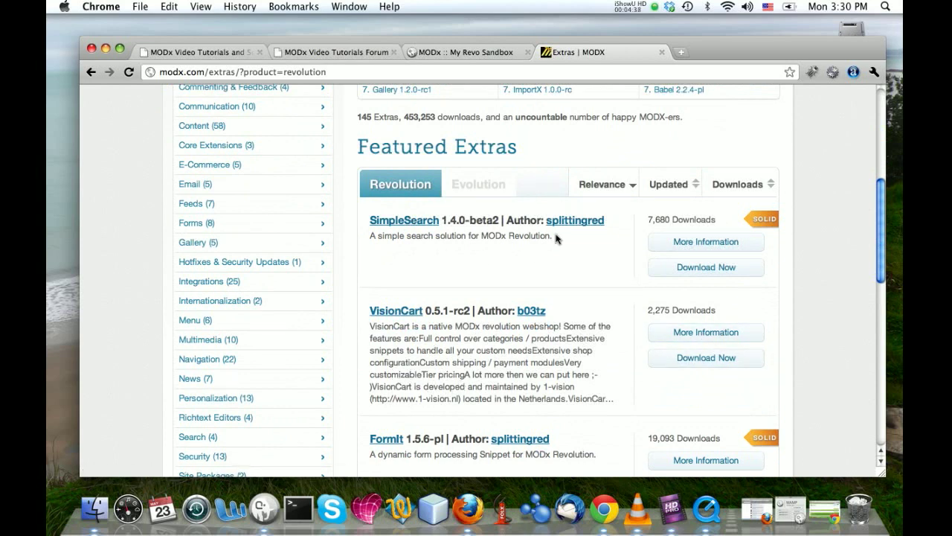
left_click(662, 242)
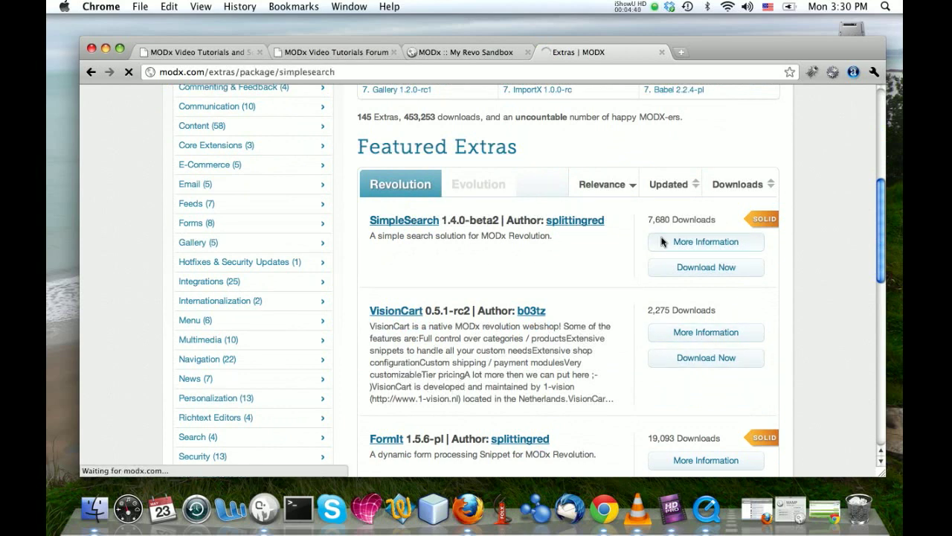
scroll(505, 293, "down", 5)
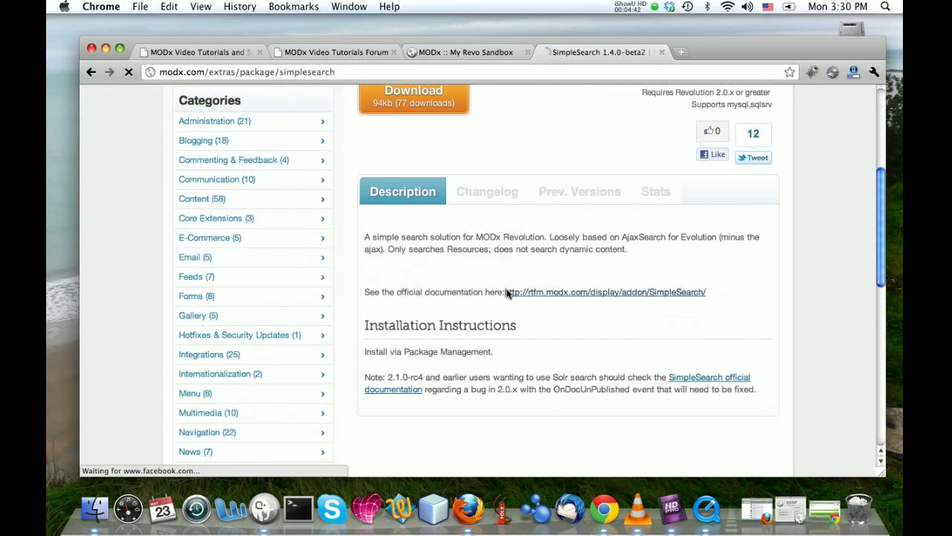
scroll(506, 293, "down", 5)
scroll(505, 293, "up", 6)
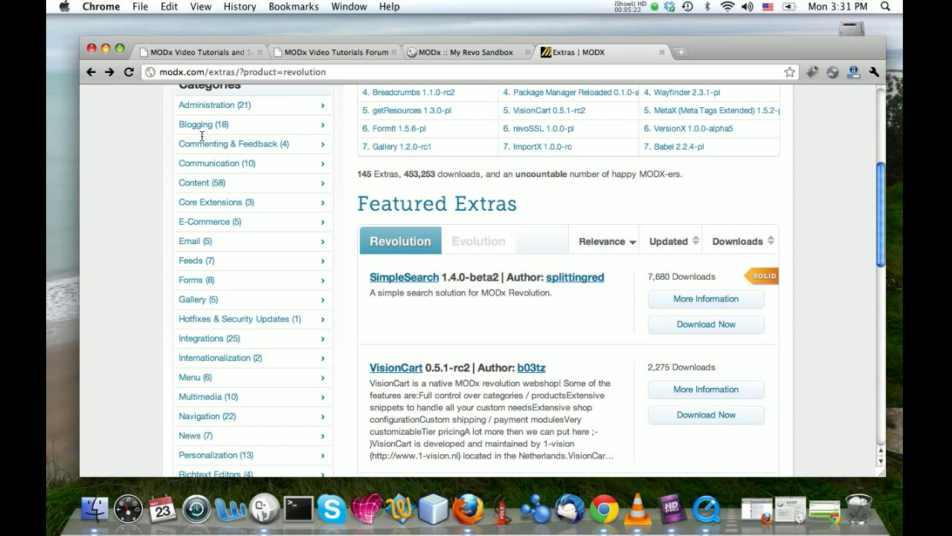
Open the Menu category of the Revolution extras and read through the listed add-ons
scroll(202, 138, "down", 1)
scroll(198, 223, "down", 3)
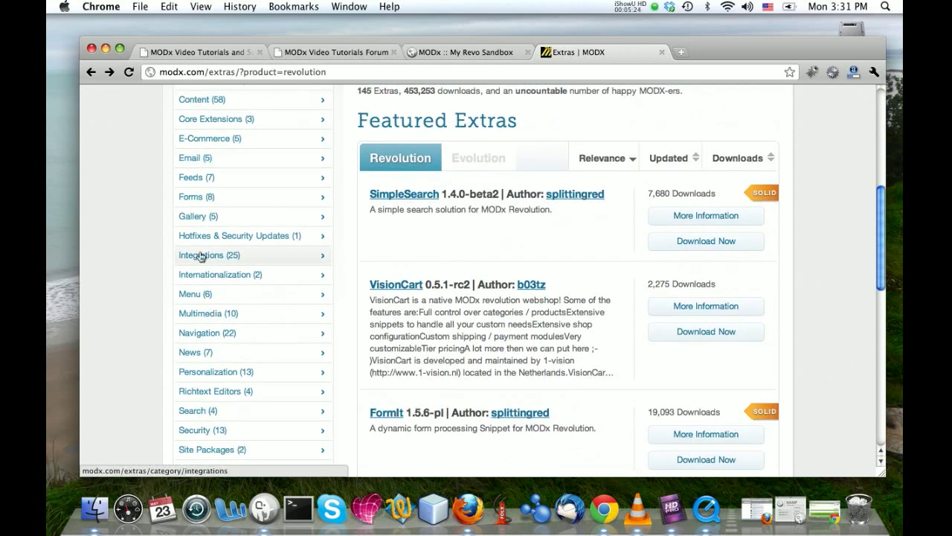
left_click(190, 296)
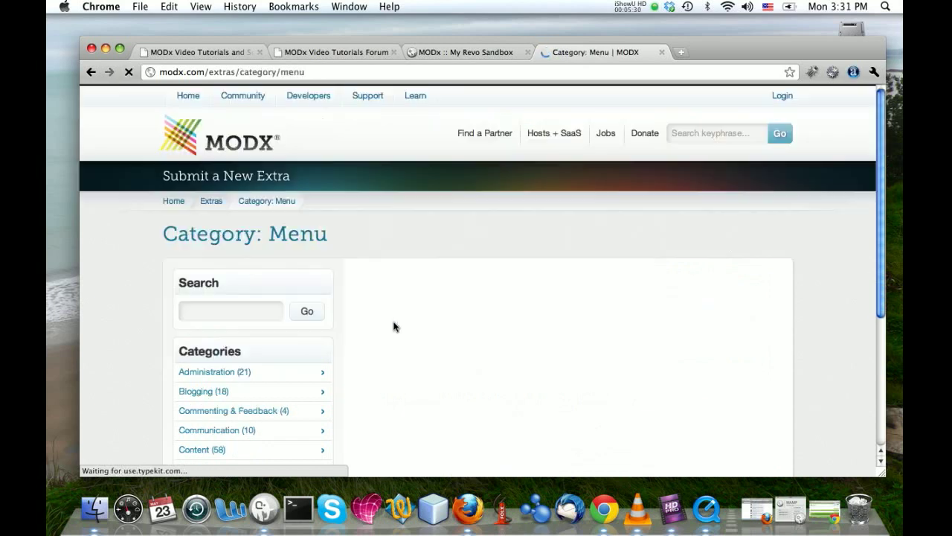
scroll(402, 325, "down", 3)
scroll(408, 328, "down", 2)
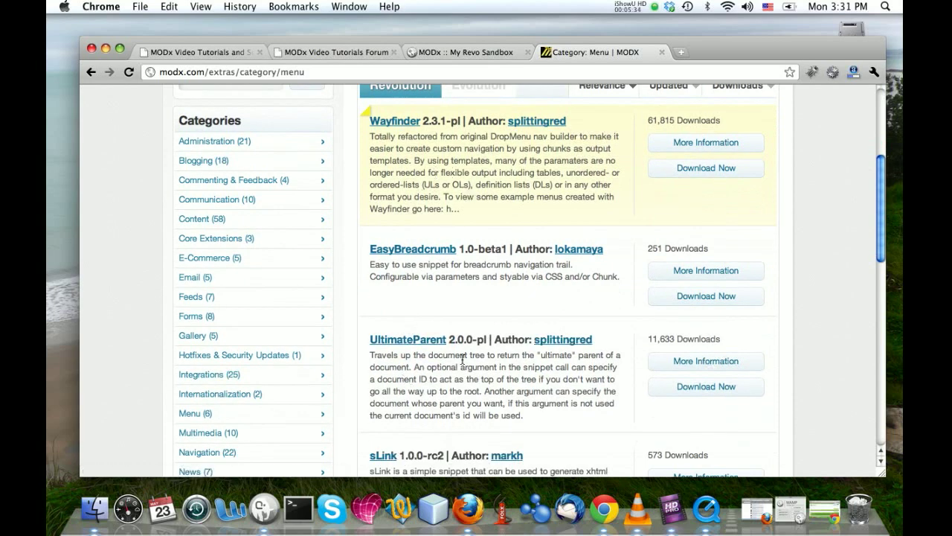
scroll(426, 379, "down", 1)
scroll(427, 380, "down", 1)
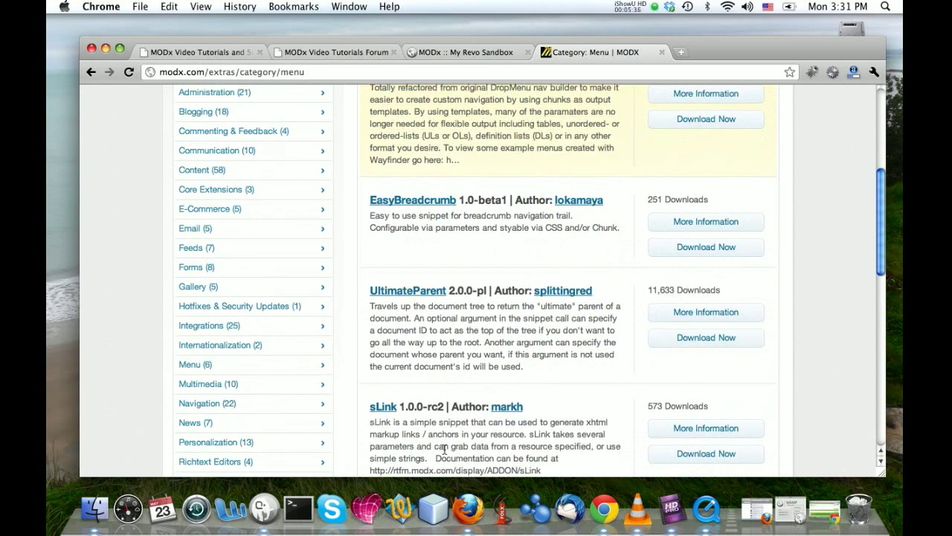
scroll(440, 452, "down", 3)
scroll(439, 452, "up", 2)
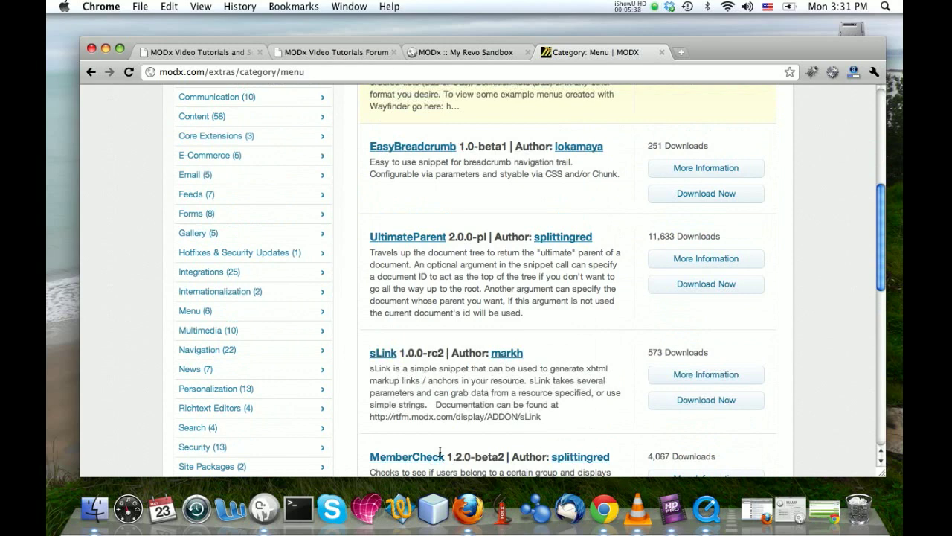
scroll(440, 452, "up", 5)
scroll(441, 451, "down", 3)
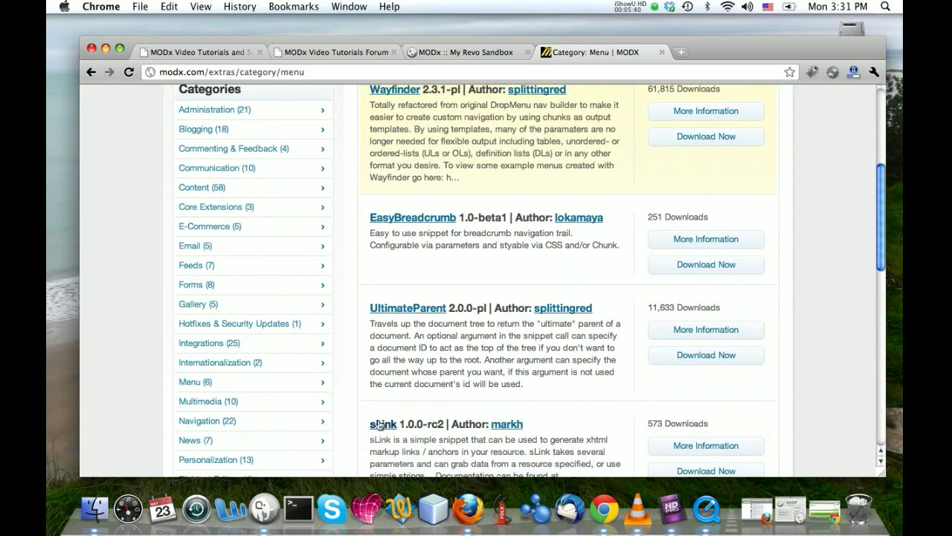
Go to the MODx Community Forums at modxcms.com/forums and look through the list of boards
left_click(440, 71)
type("modxcms.com/foru")
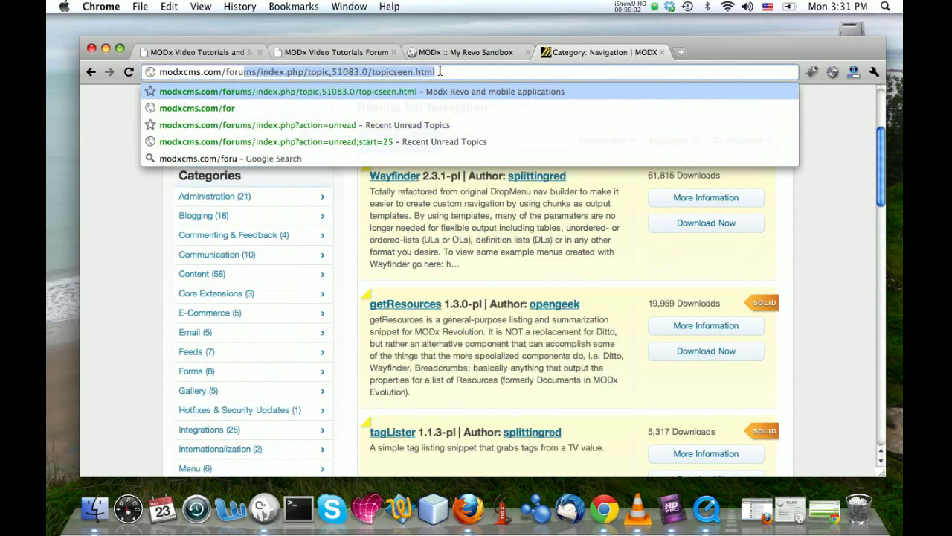
key("Return")
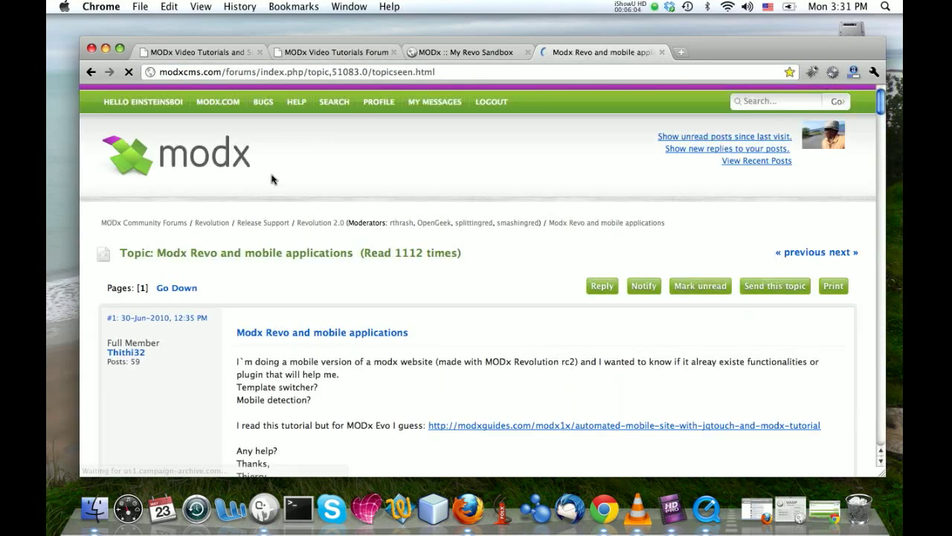
left_click(178, 154)
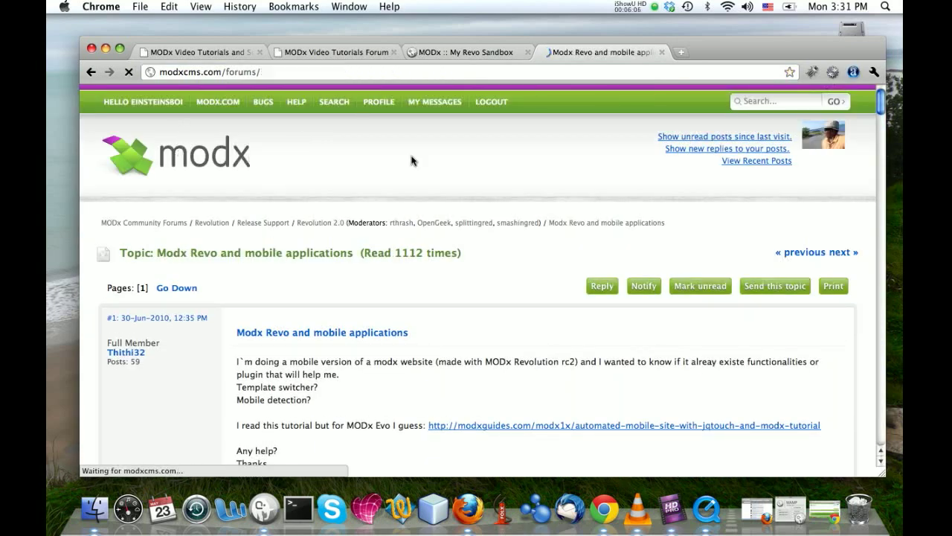
scroll(411, 160, "down", 5)
scroll(411, 158, "down", 6)
scroll(413, 159, "up", 9)
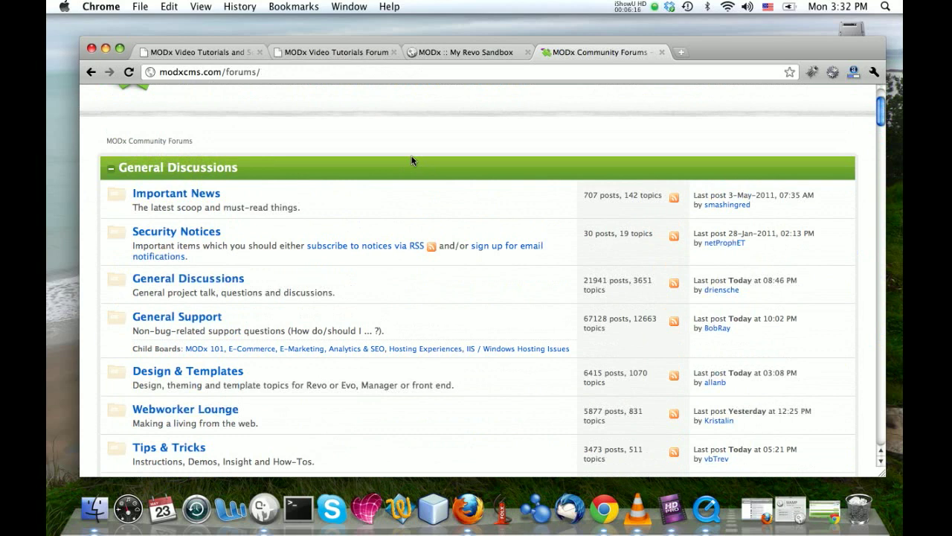
Return from the forums to the Menu category of the Revolution extras and review its results
left_click(92, 73)
left_click(92, 72)
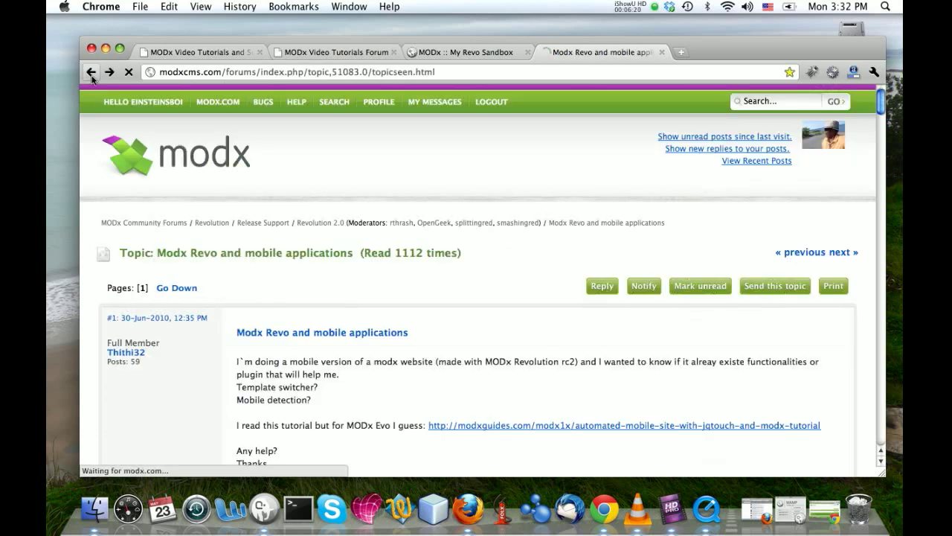
left_click(92, 76)
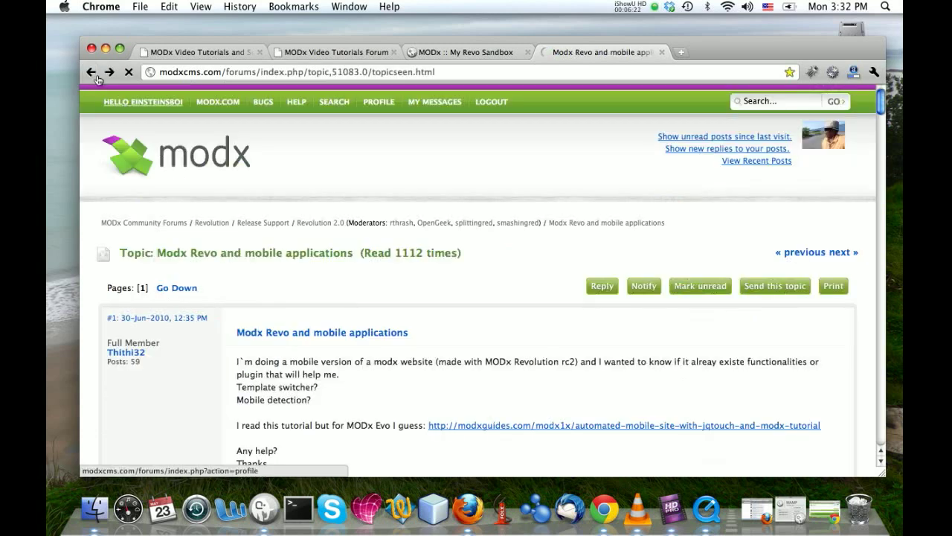
left_click(89, 73)
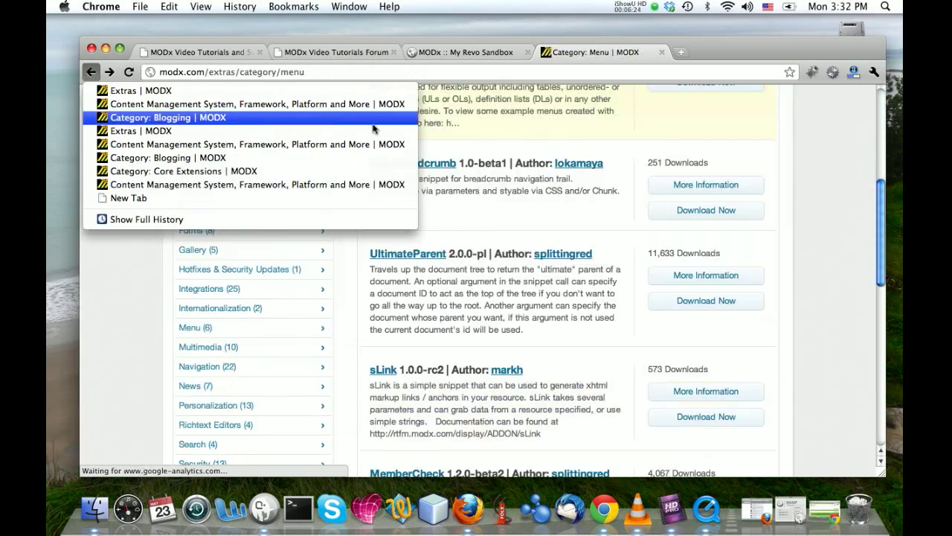
left_click(533, 221)
scroll(397, 245, "up", 8)
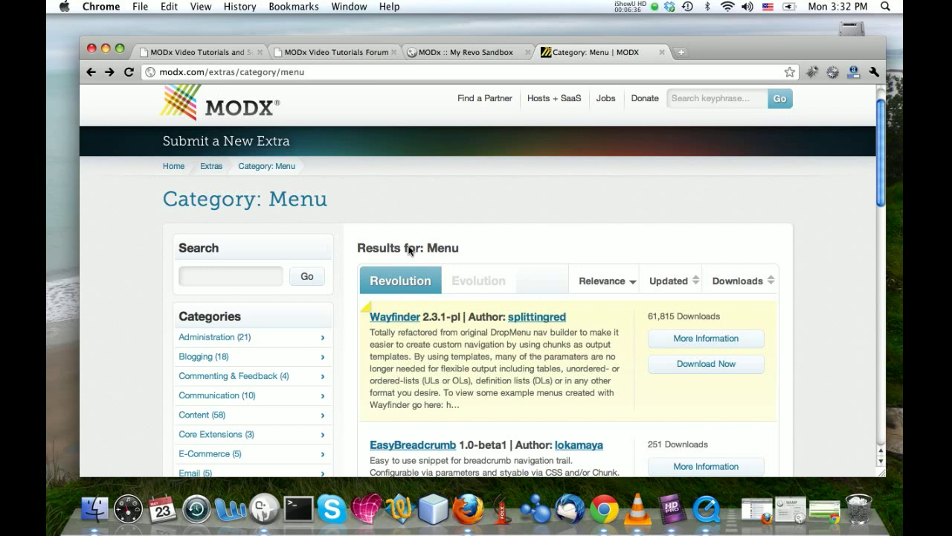
scroll(408, 251, "down", 4)
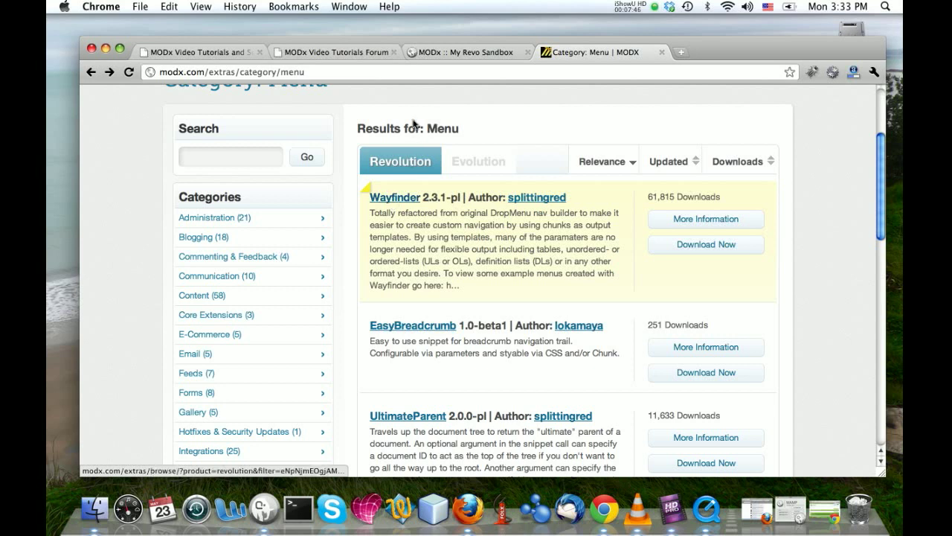
Switch to the My Revo Sandbox manager and open Package Management
left_click(423, 51)
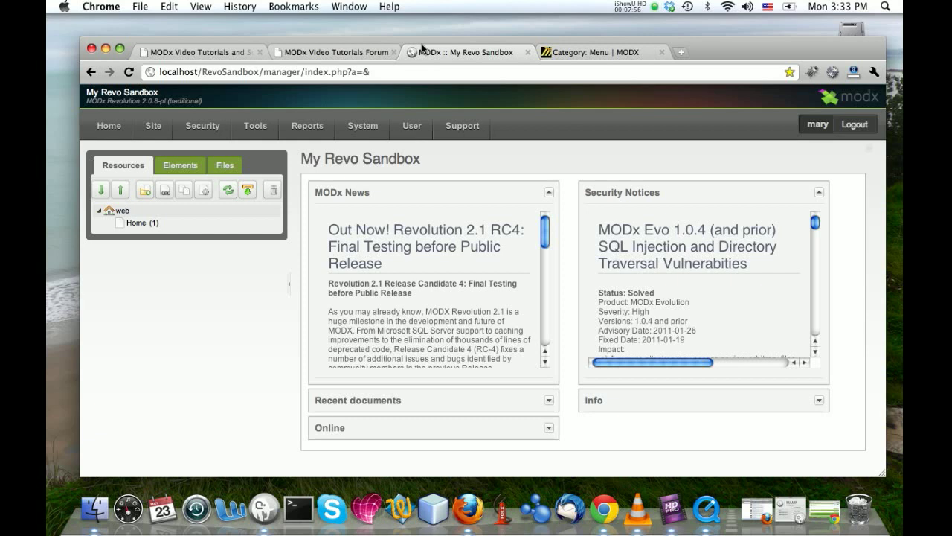
mouse_move(365, 123)
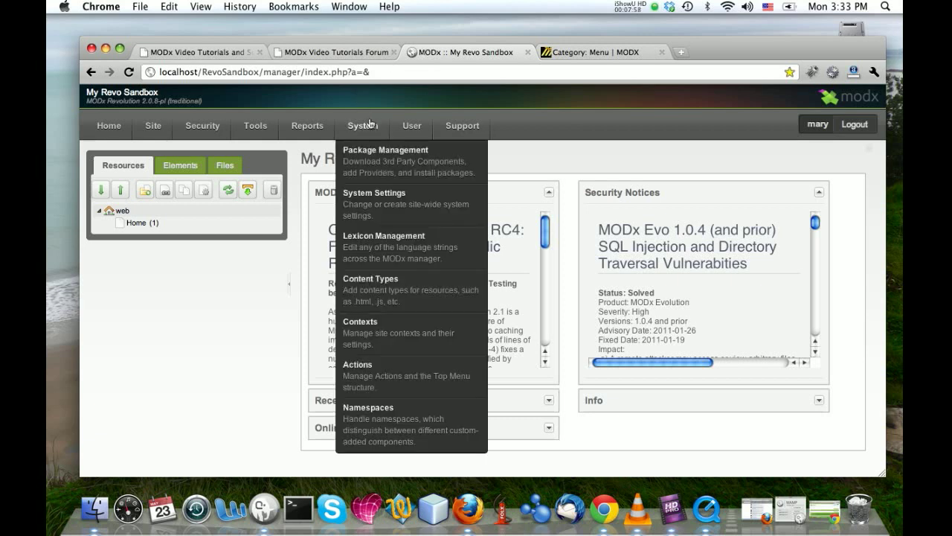
mouse_move(432, 124)
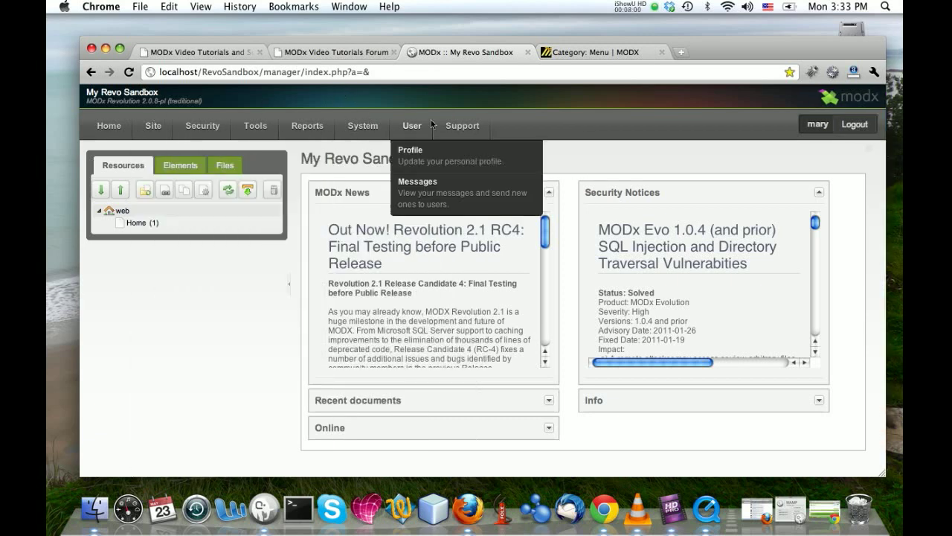
mouse_move(289, 144)
left_click(372, 152)
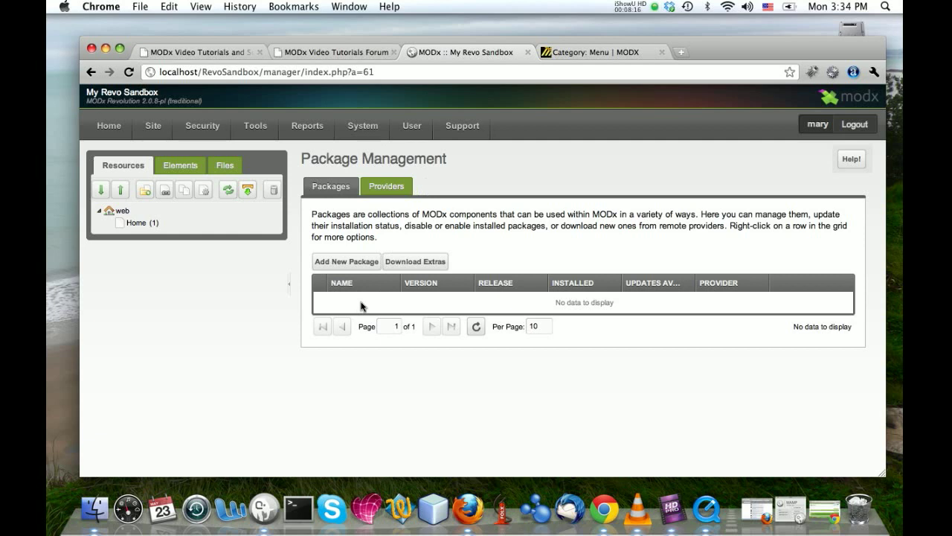
Start downloading extras and list the Menu packages under Extras in the modxcms.com repository
left_click(421, 264)
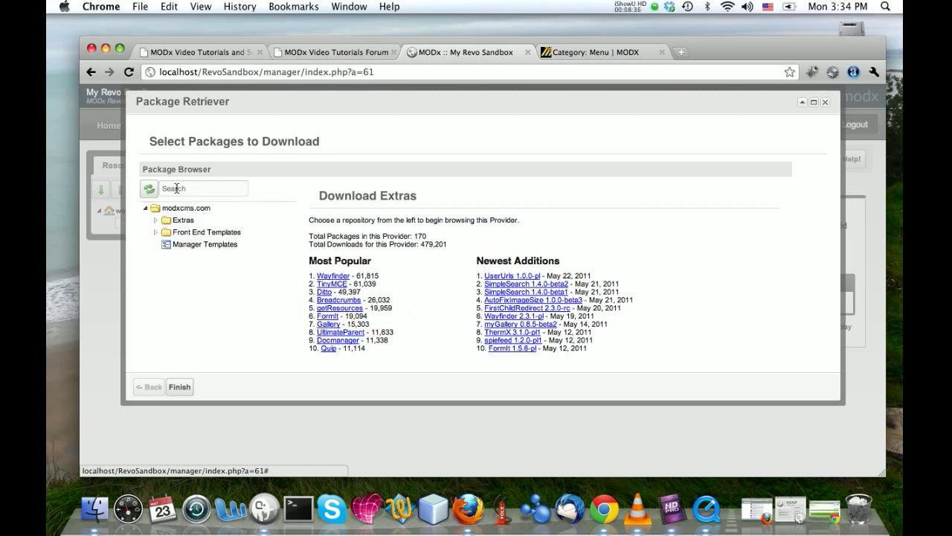
left_click(154, 221)
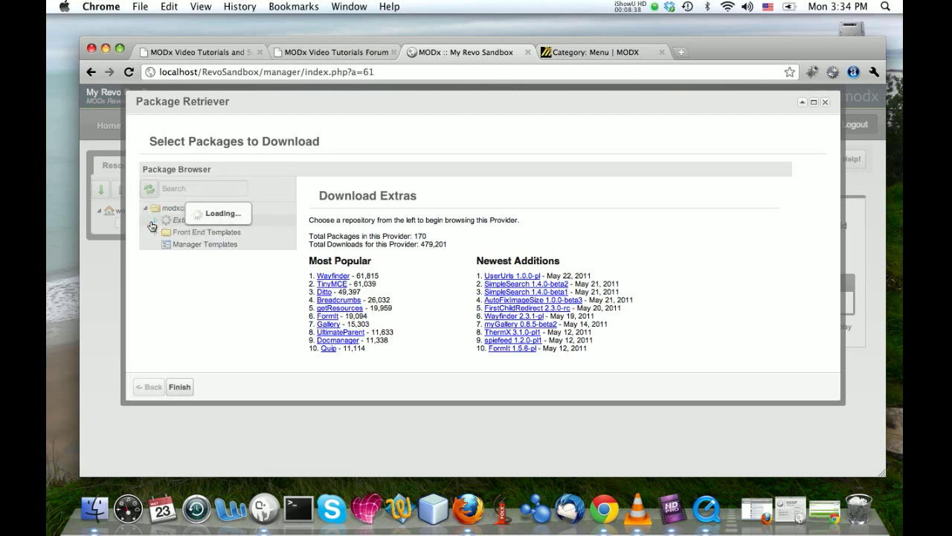
scroll(211, 253, "down", 1)
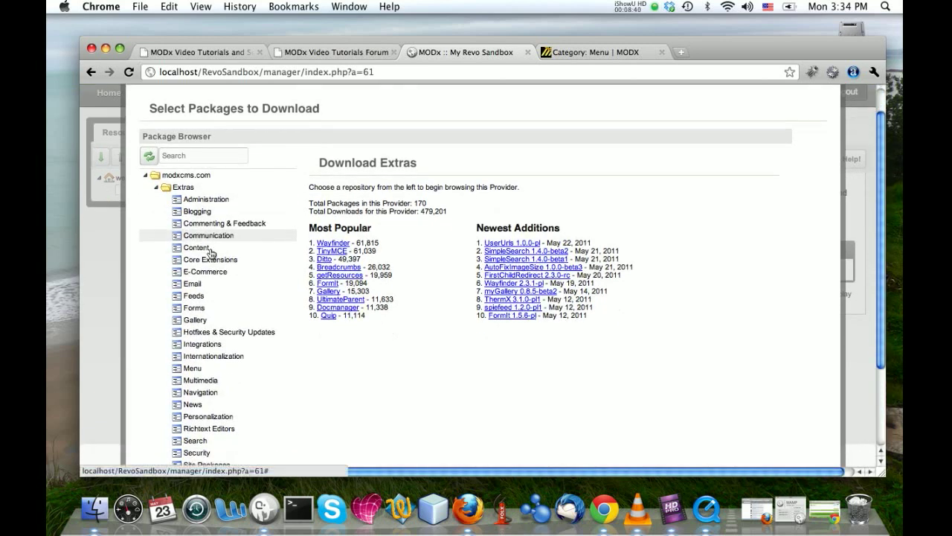
scroll(210, 253, "down", 1)
scroll(211, 253, "down", 1)
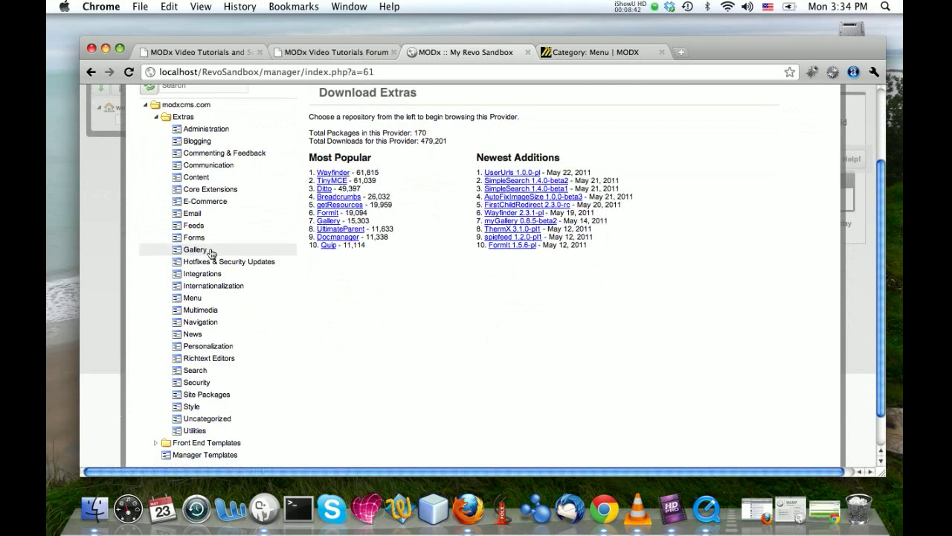
scroll(209, 253, "down", 1)
left_click(195, 282)
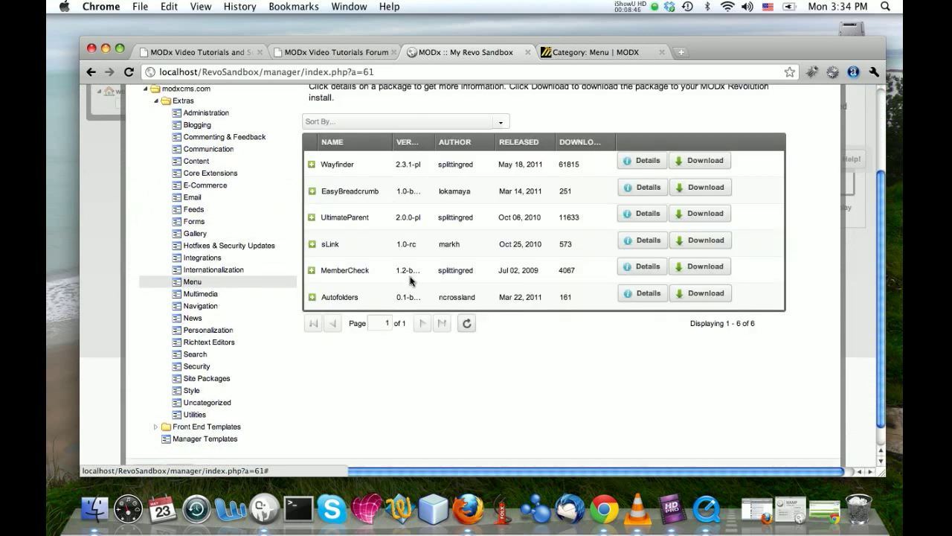
View the details of the Wayfinder package and return to the list of Menu packages
left_click(636, 154)
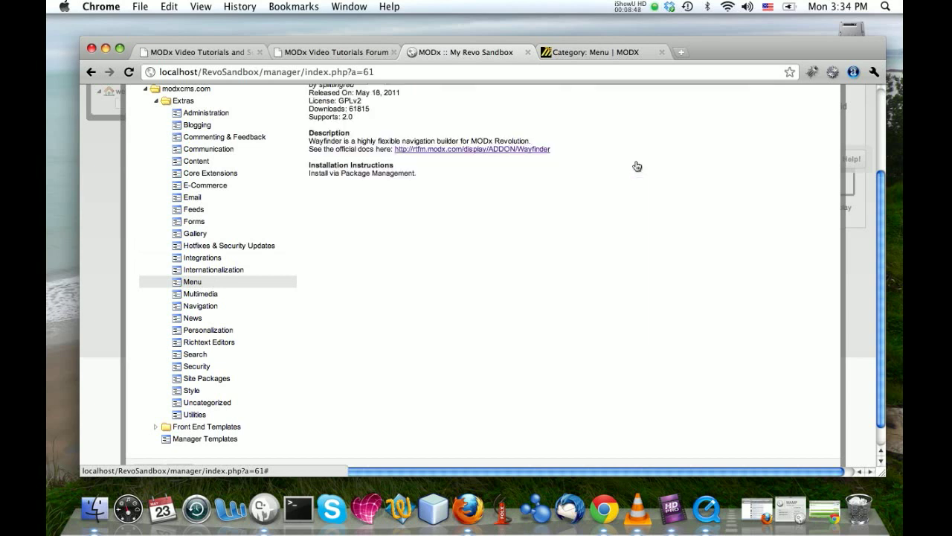
scroll(380, 128, "up", 3)
scroll(380, 128, "up", 2)
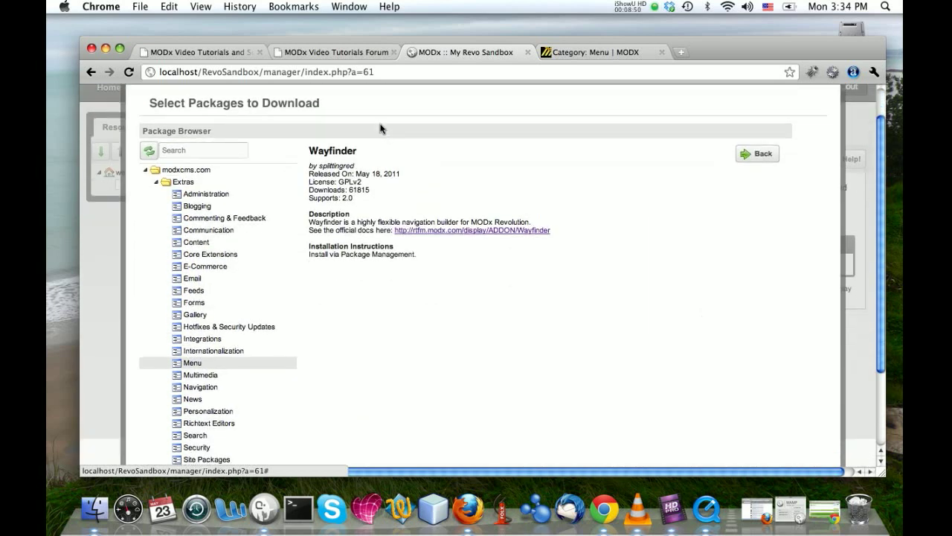
left_click(754, 155)
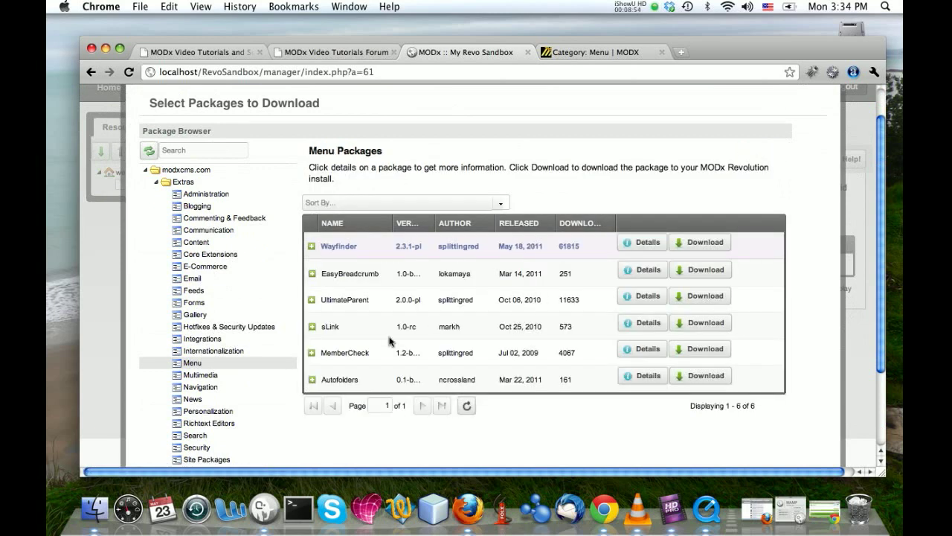
Download the Wayfinder 2.3.1-pl package into the sandbox and finish the Package Retriever
left_click(704, 243)
scroll(329, 349, "up", 1)
scroll(328, 349, "down", 1)
scroll(328, 349, "down", 3)
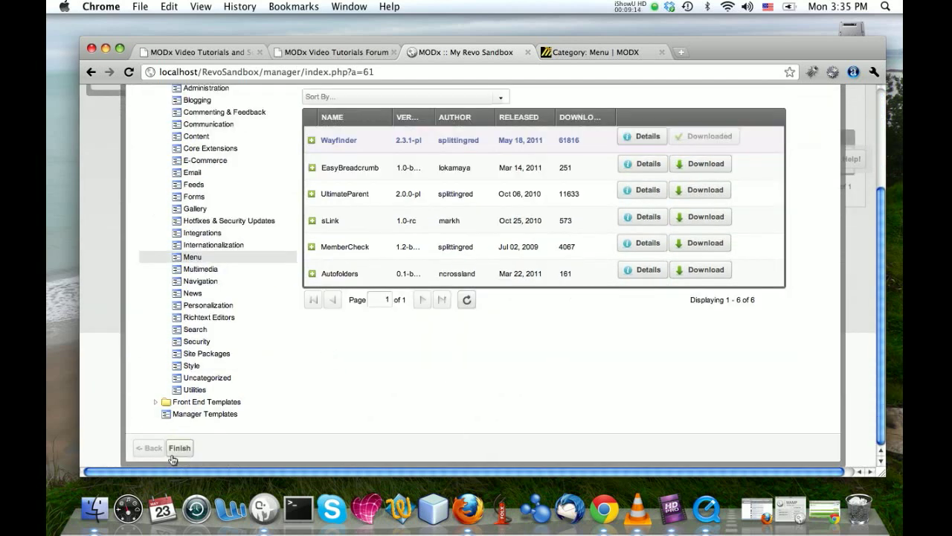
left_click(179, 449)
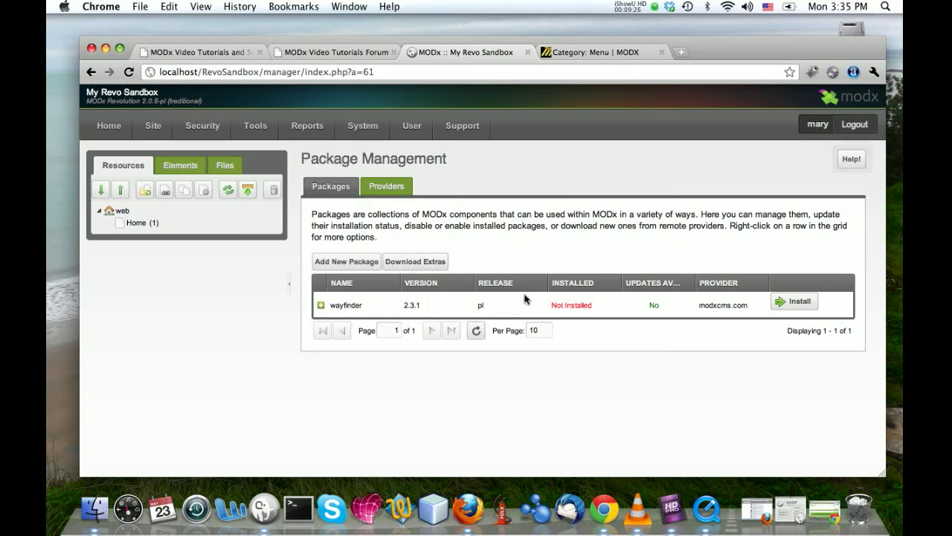
Install the wayfinder package, agreeing to its license and going past the readme and changelog, and close the installation console
left_click(787, 306)
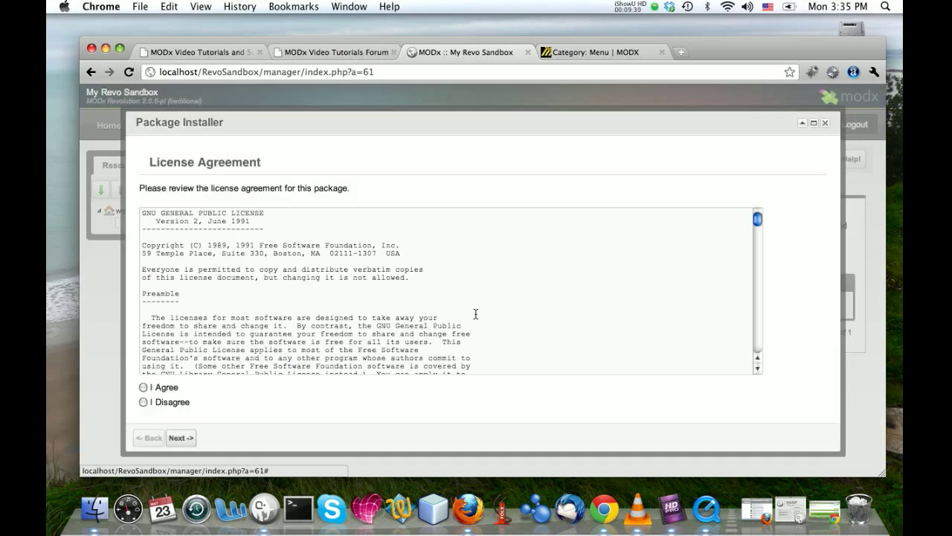
left_click(143, 386)
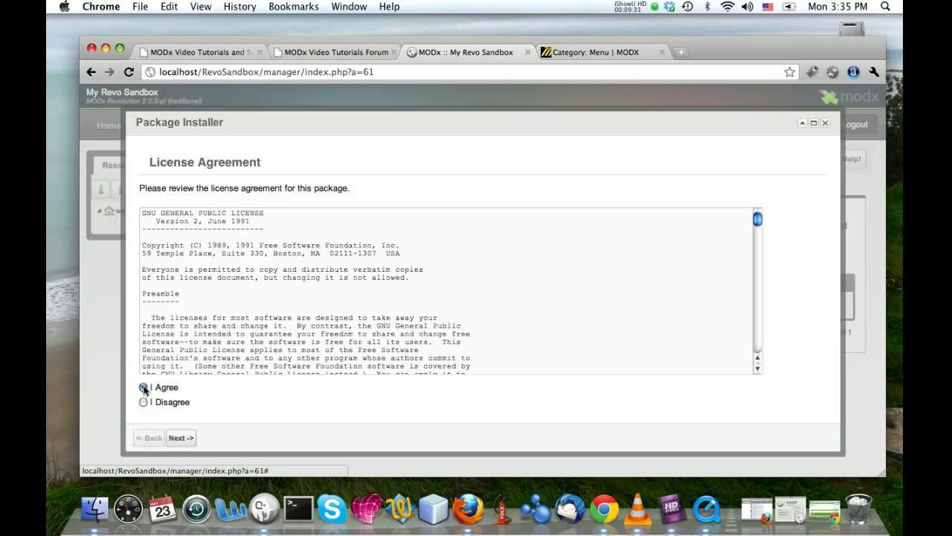
left_click(177, 438)
scroll(408, 344, "down", 10)
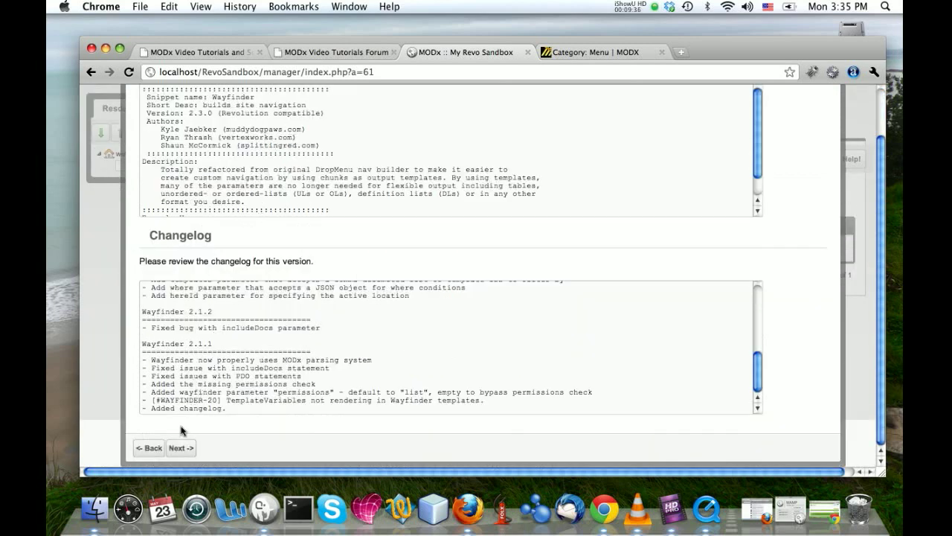
left_click(171, 449)
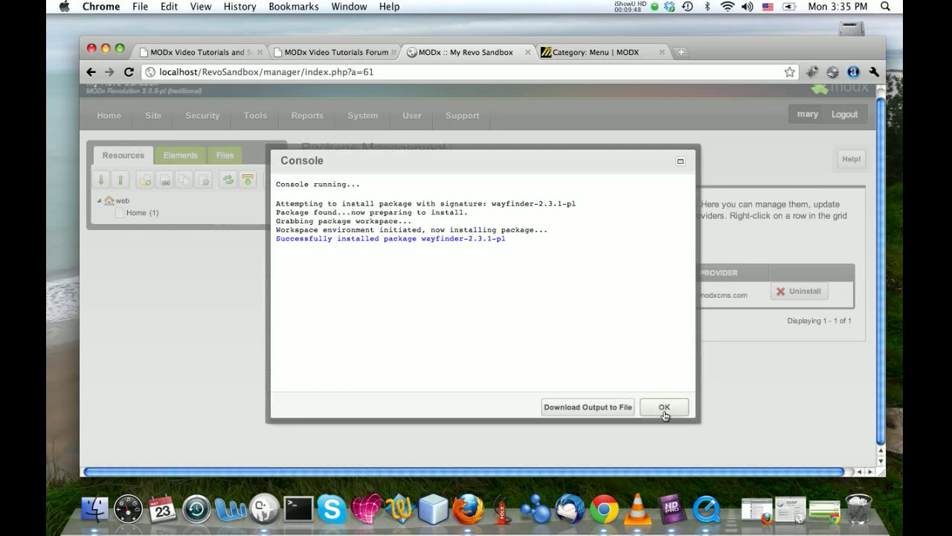
left_click(665, 410)
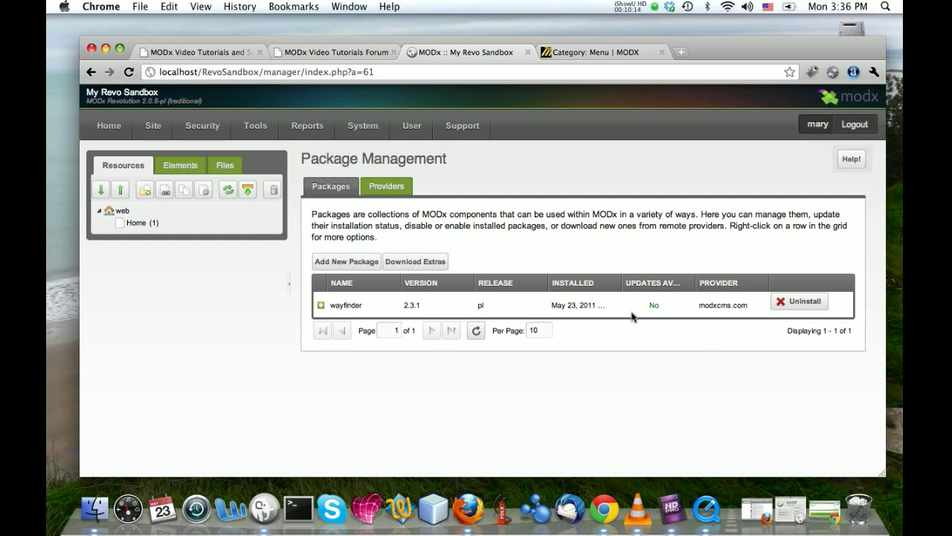
Download the getResources 1.3.0-pl package from the Most Popular extras and finish the Package Retriever
left_click(413, 265)
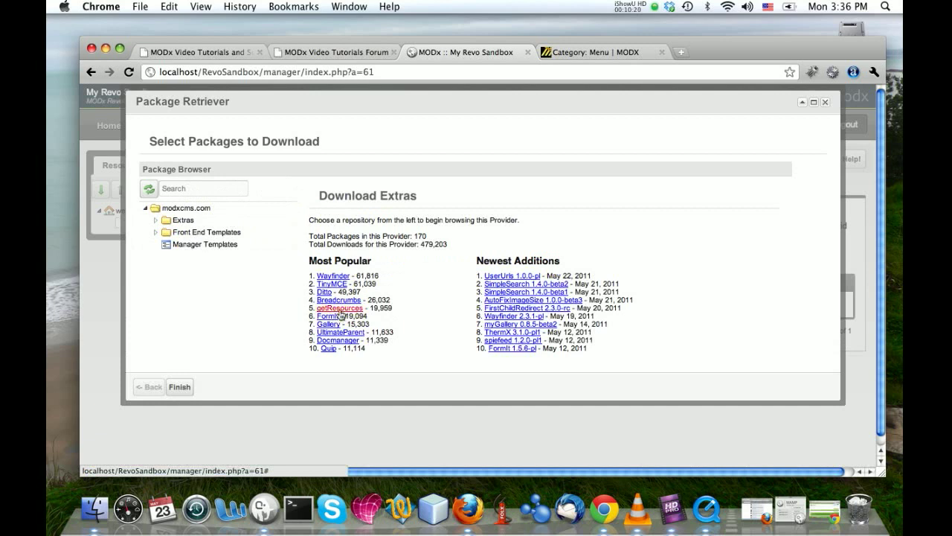
left_click(340, 308)
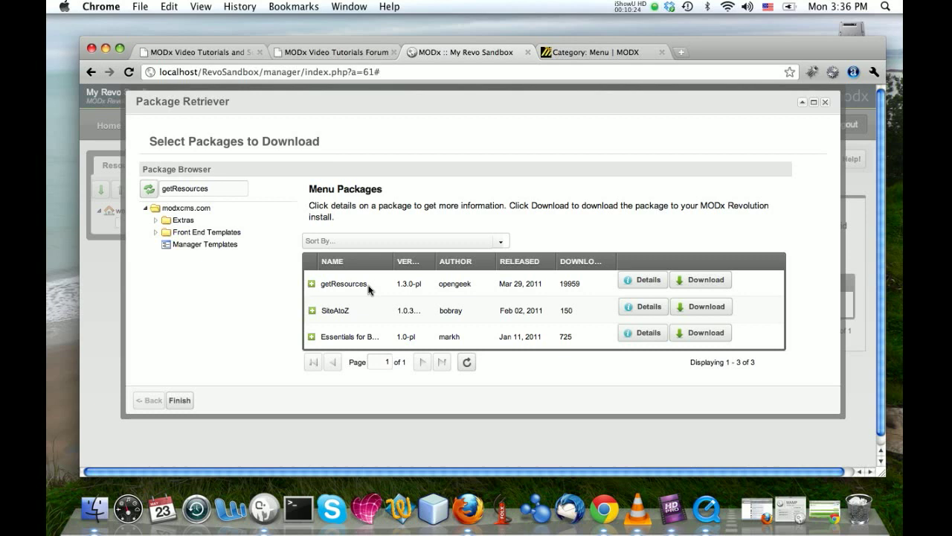
left_click(697, 283)
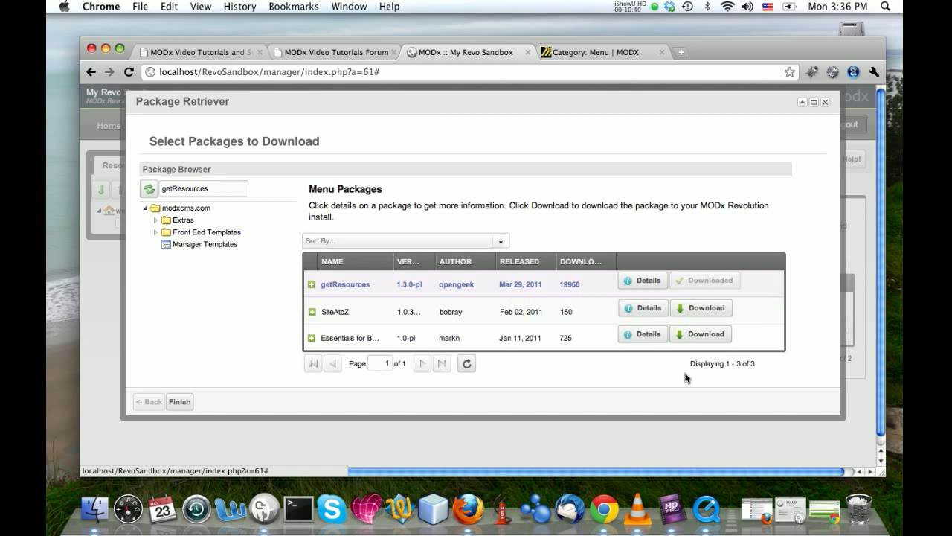
left_click(178, 402)
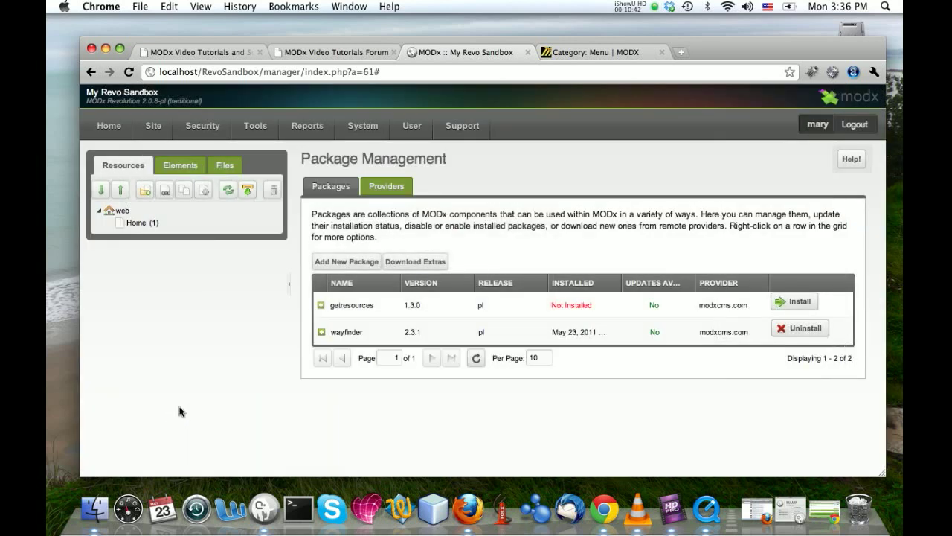
Install the getresources package, accepting its license agreement and going past the changelog, and close the installation console
left_click(795, 304)
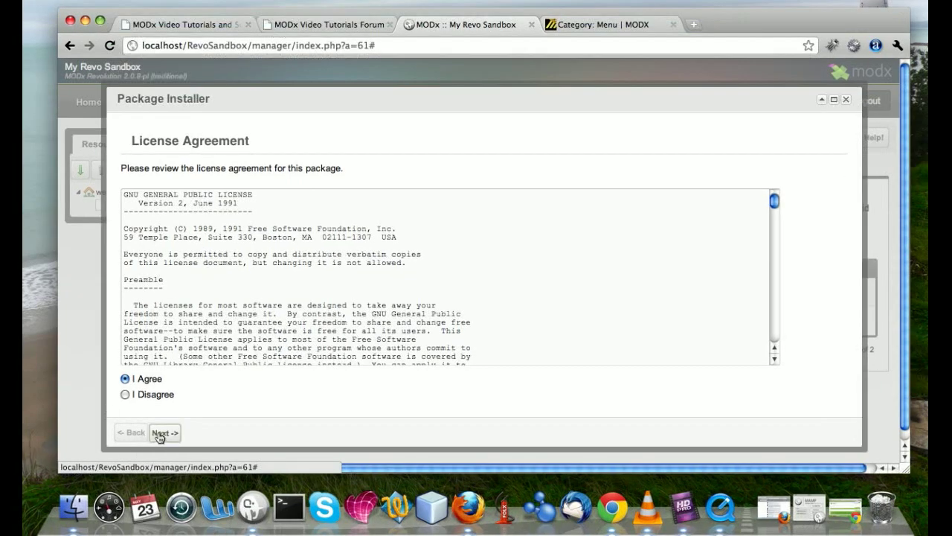
left_click(177, 438)
scroll(159, 433, "down", 10)
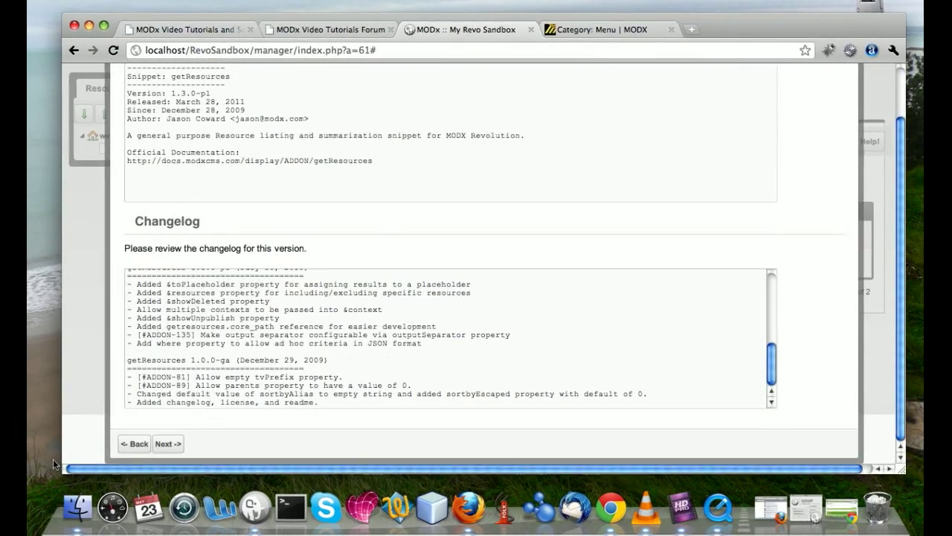
left_click(174, 445)
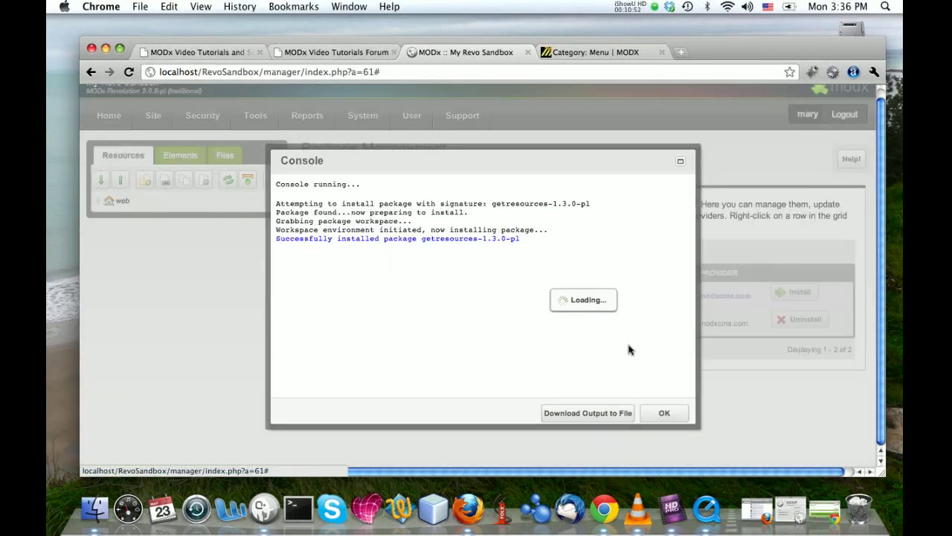
left_click(657, 414)
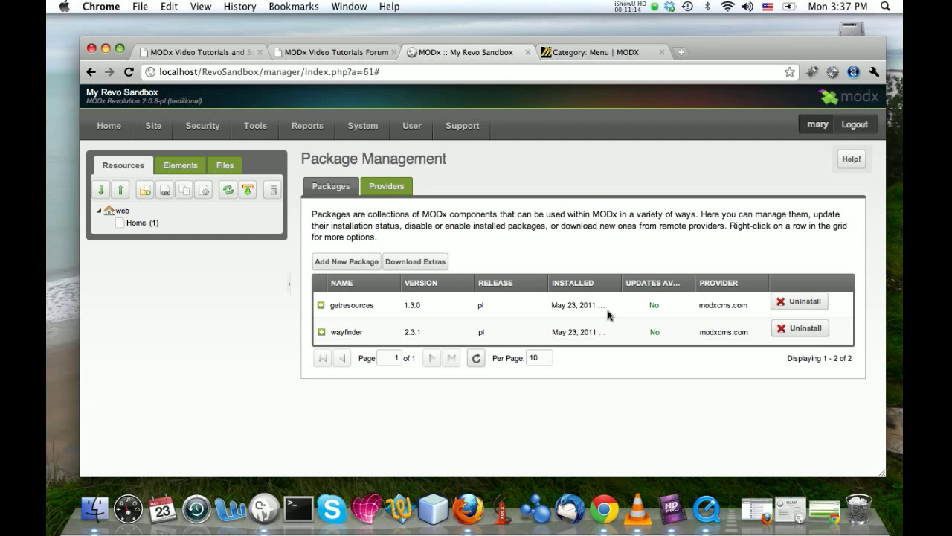
Return to the modx.com Extras repository, open its Blogging category and look through the listed Revolution add-ons
left_click(95, 510)
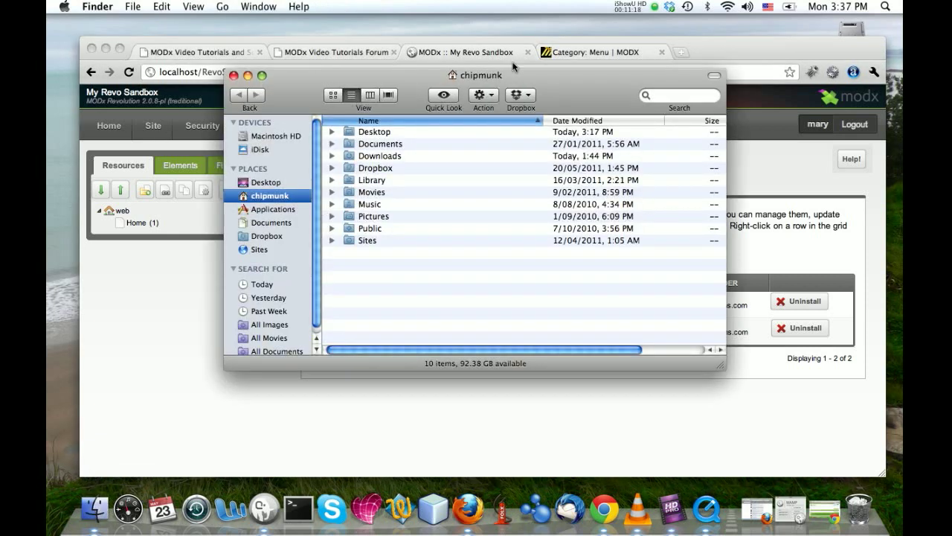
left_click(570, 51)
scroll(227, 364, "down", 2)
scroll(229, 364, "down", 8)
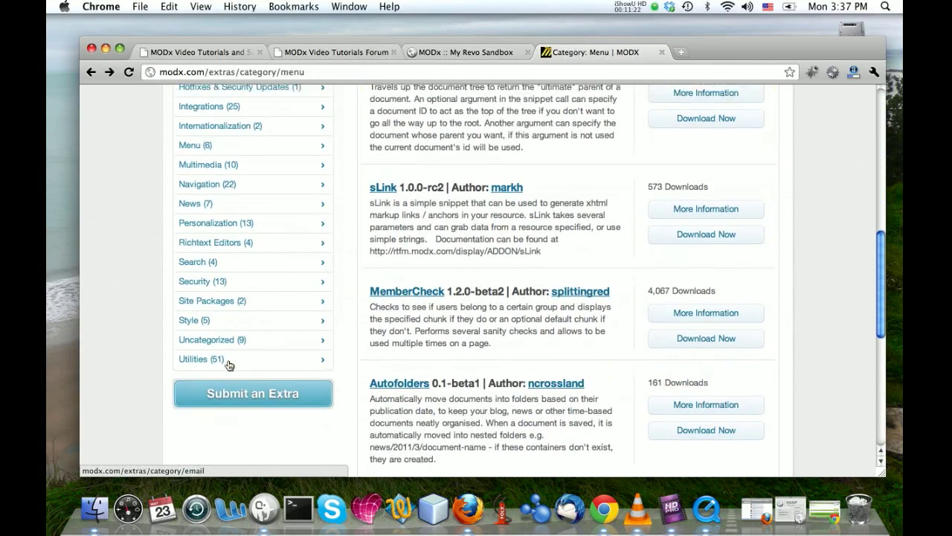
scroll(229, 364, "up", 12)
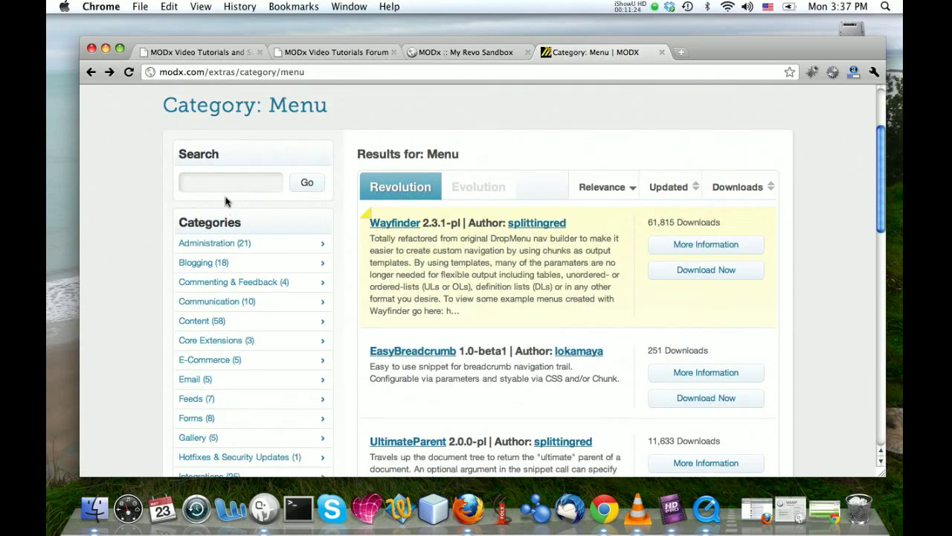
left_click(226, 188)
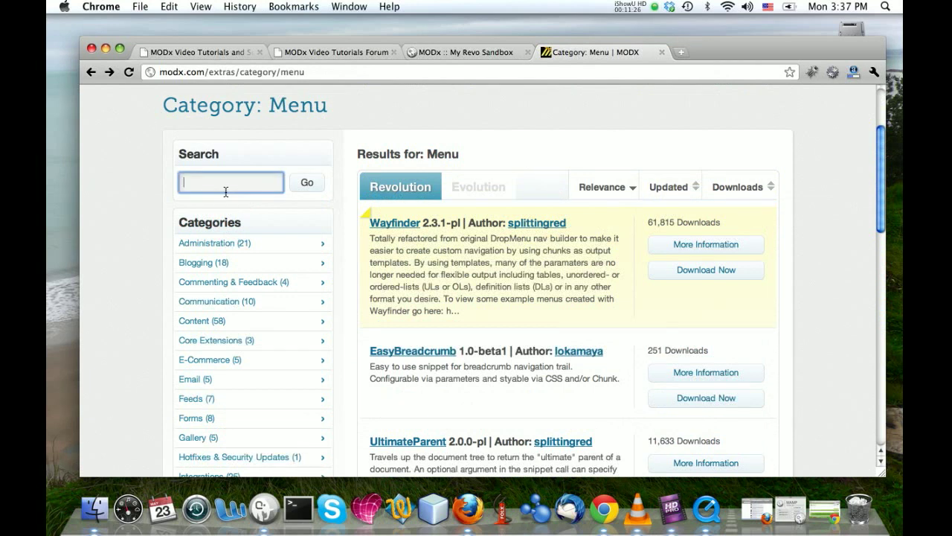
left_click(201, 264)
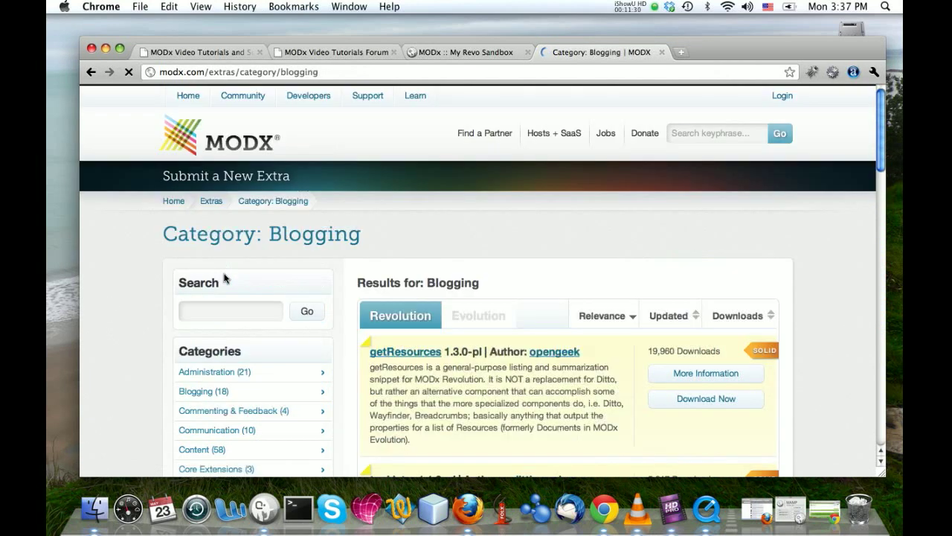
scroll(639, 254, "down", 15)
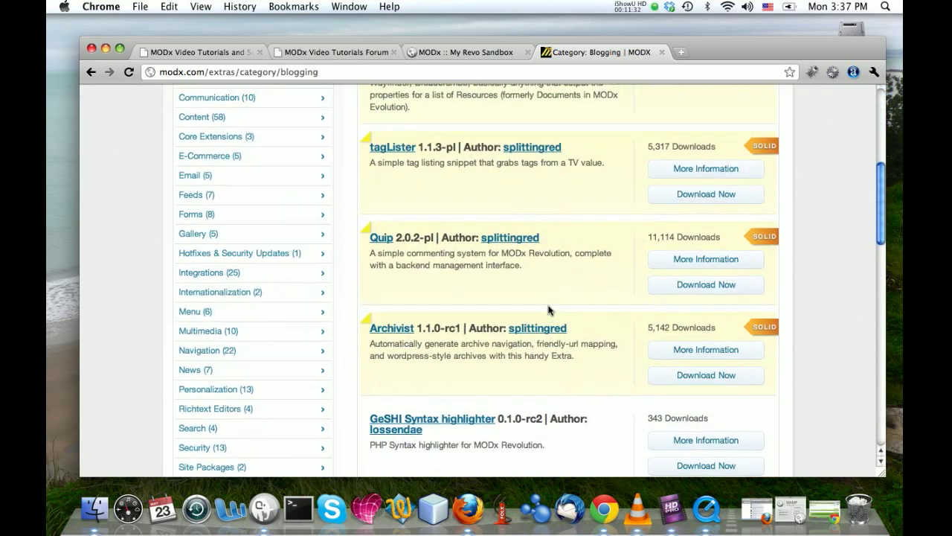
scroll(549, 309, "down", 4)
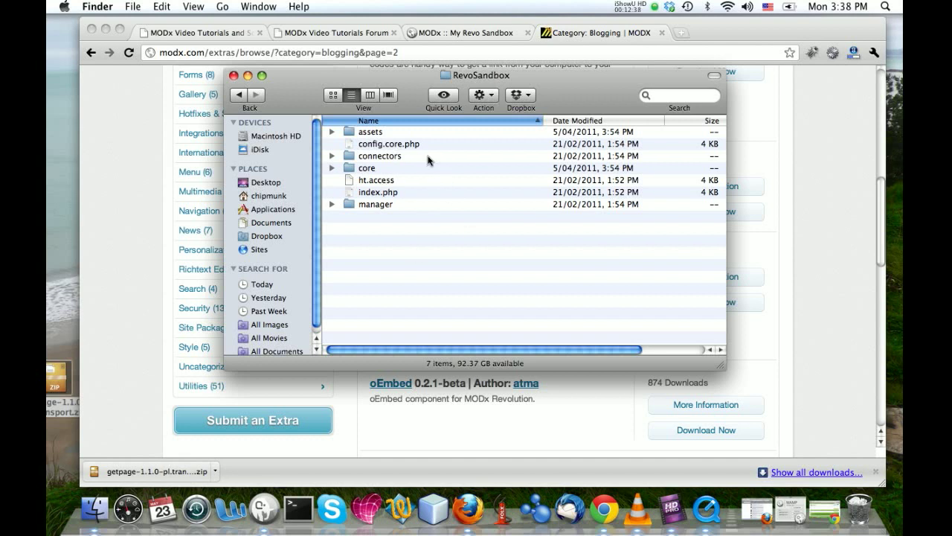
Move getpage-1.1.0-pl.transport.zip from the desktop into the RevoSandbox core/packages folder and close the folder window
double_click(359, 170)
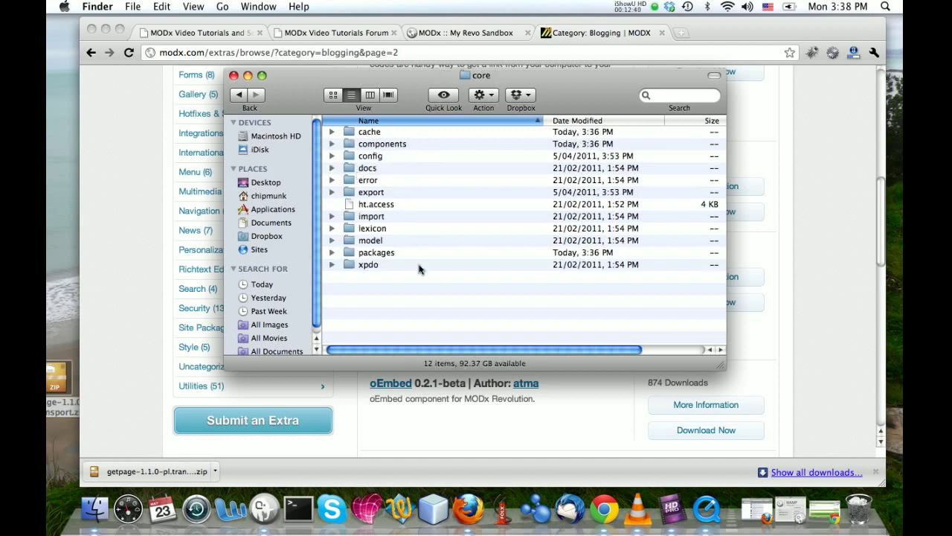
left_click(381, 257)
double_click(378, 253)
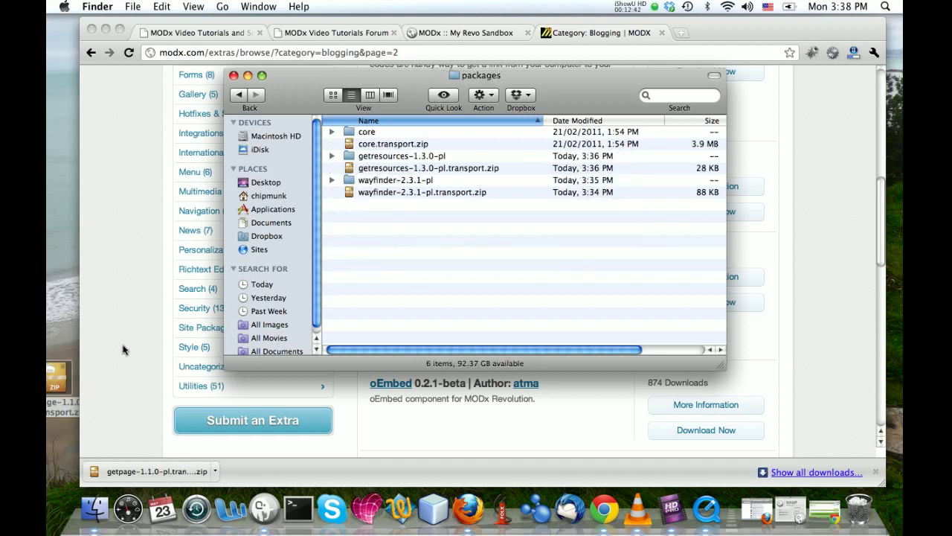
left_click_drag(56, 379, 414, 280)
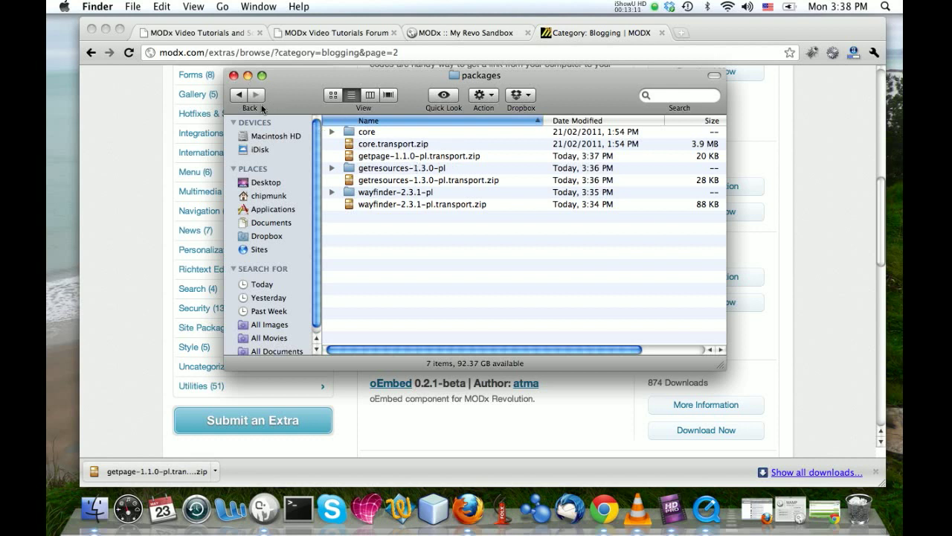
left_click(233, 75)
Return to Package Management in the MODx manager and add the new package by searching locally for packages, confirming the search
left_click(442, 36)
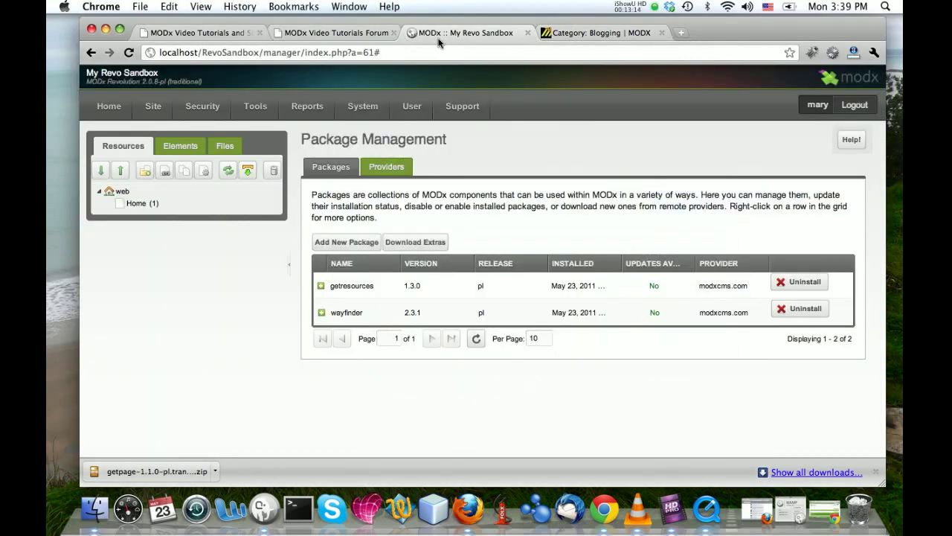
left_click(332, 245)
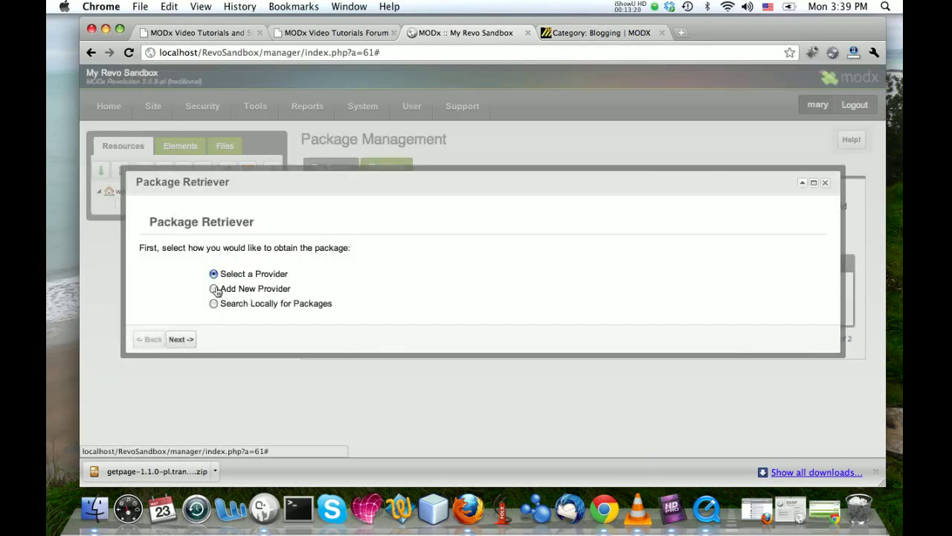
left_click(212, 304)
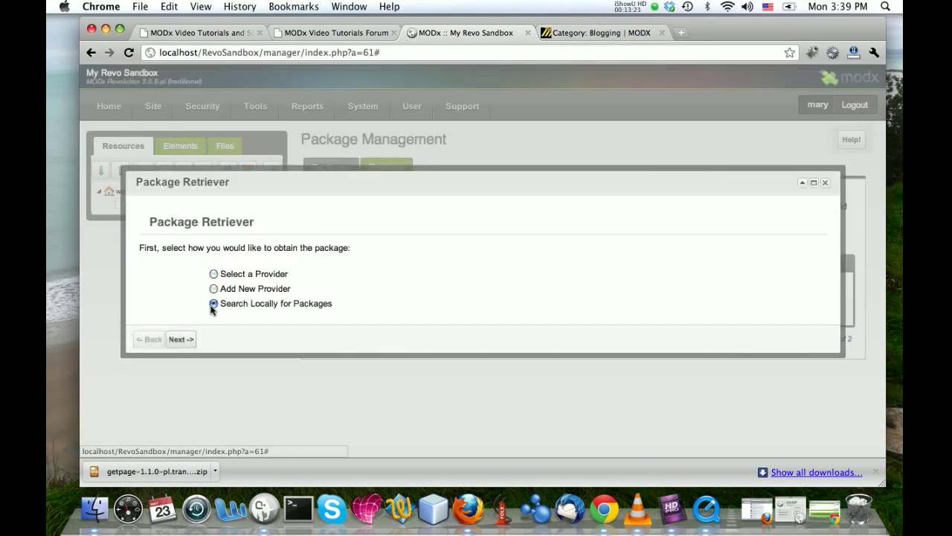
left_click(180, 344)
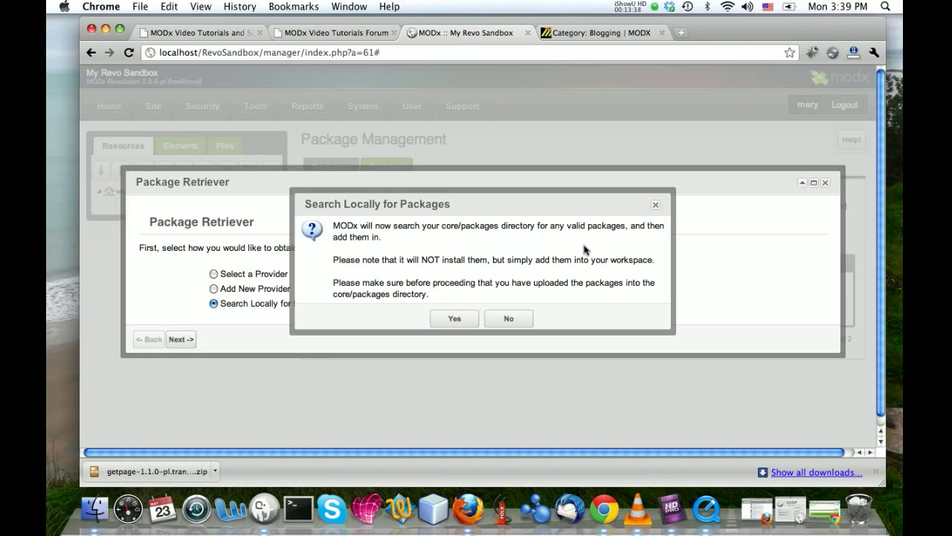
left_click(453, 318)
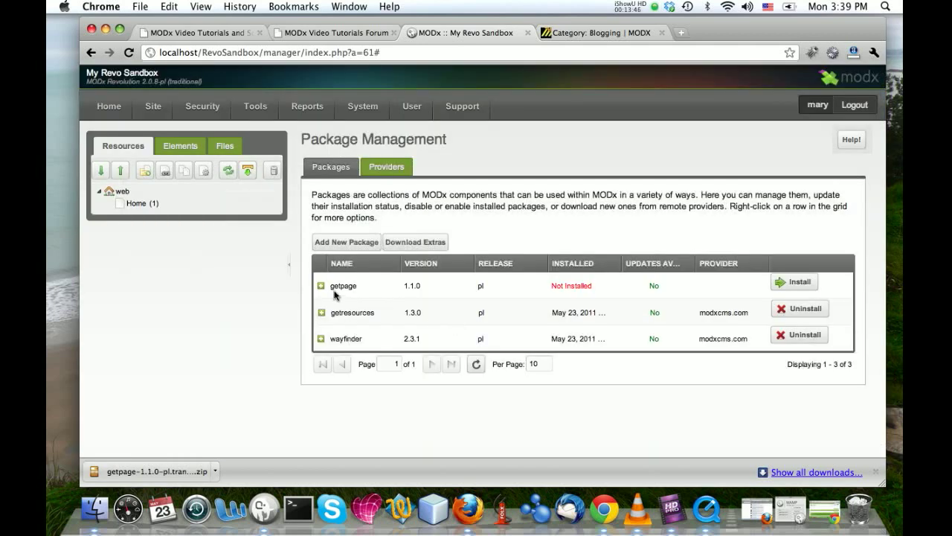
Install the getpage package, agreeing to its license and going past the readme and changelog, and close the installation console
left_click(798, 287)
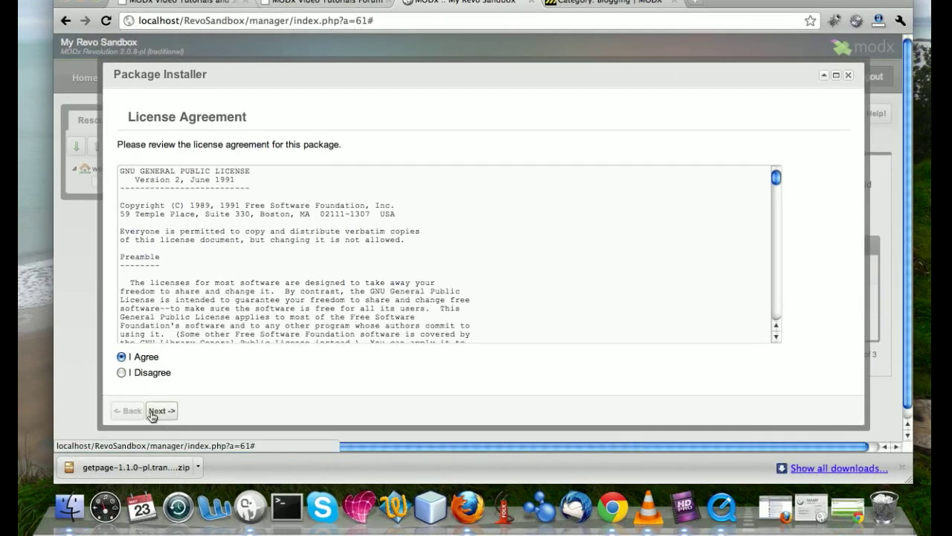
left_click(180, 418)
scroll(512, 350, "down", 5)
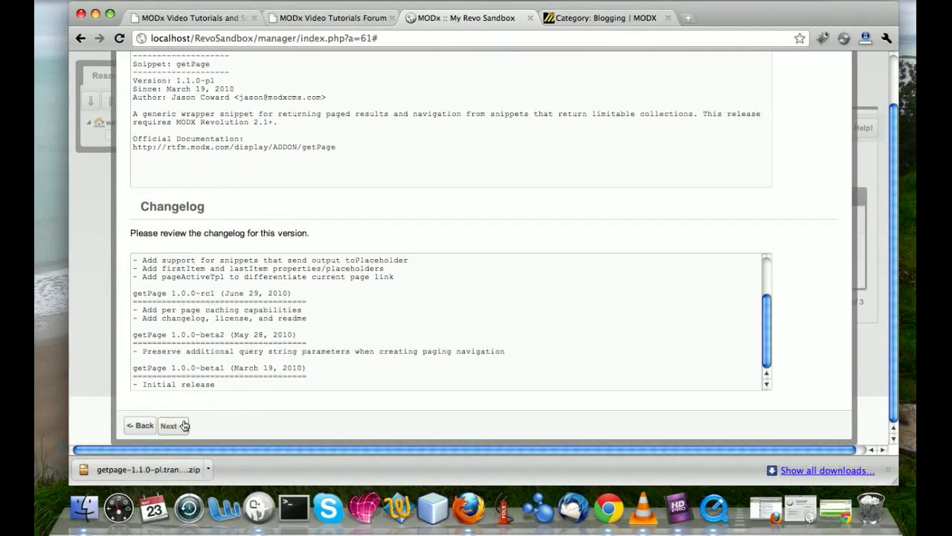
left_click(183, 425)
left_click(177, 322)
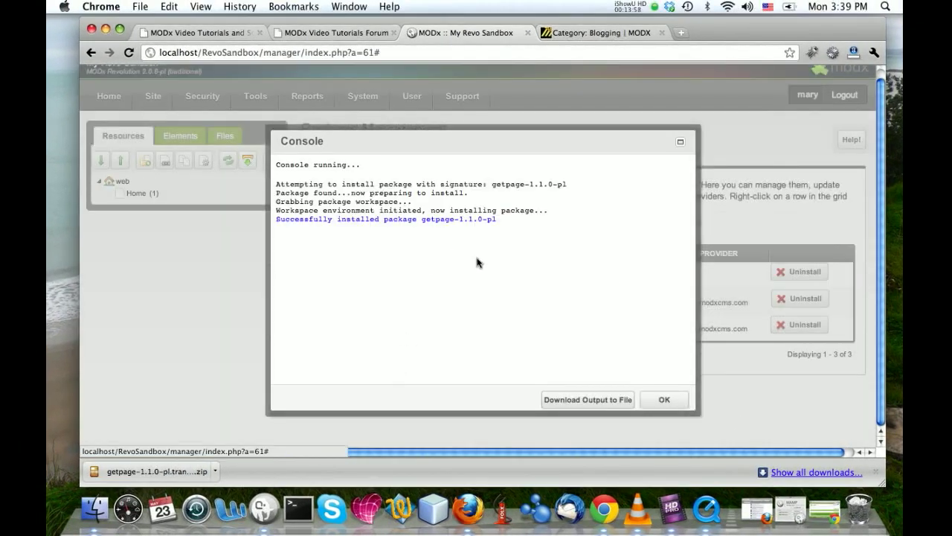
left_click(665, 400)
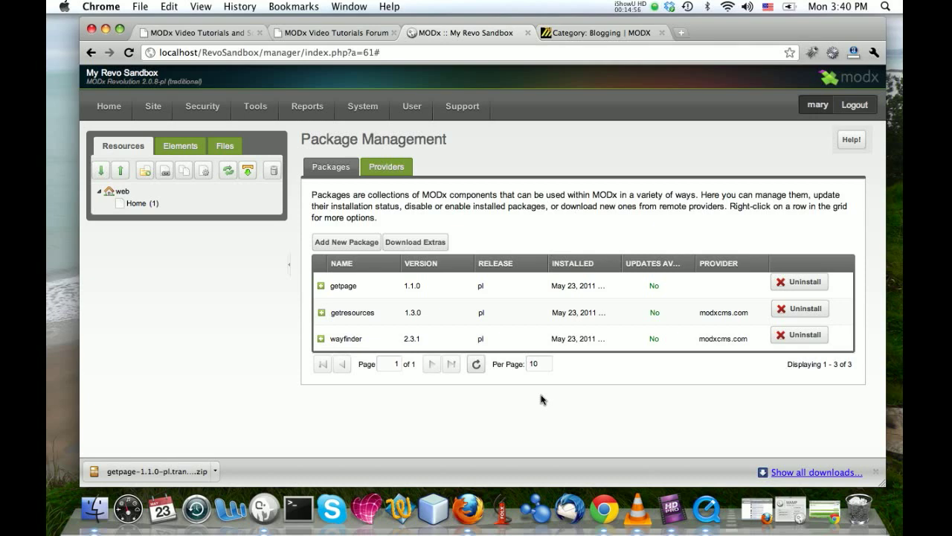
Revisit the modx.com Extras listing, the MODx Video Tutorials site and its forum, and return to Package Management
left_click(595, 36)
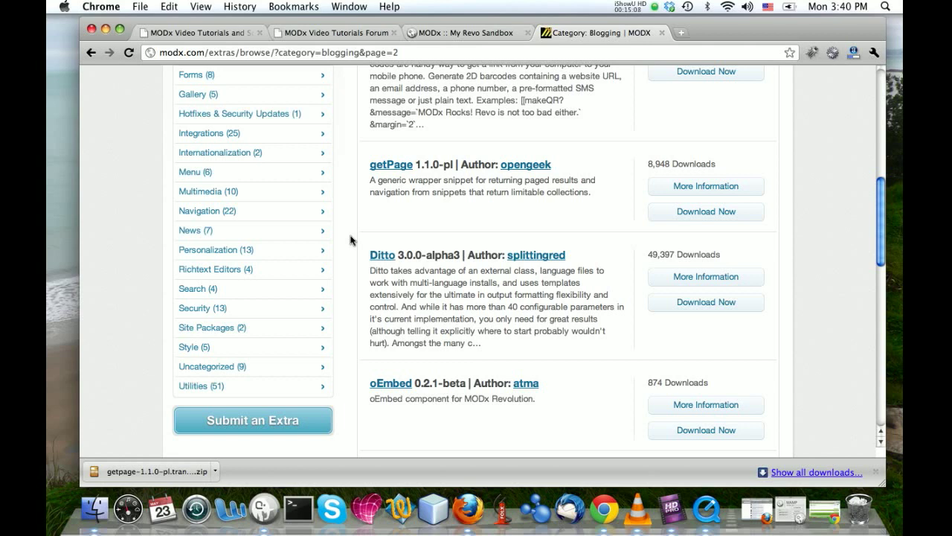
left_click(467, 33)
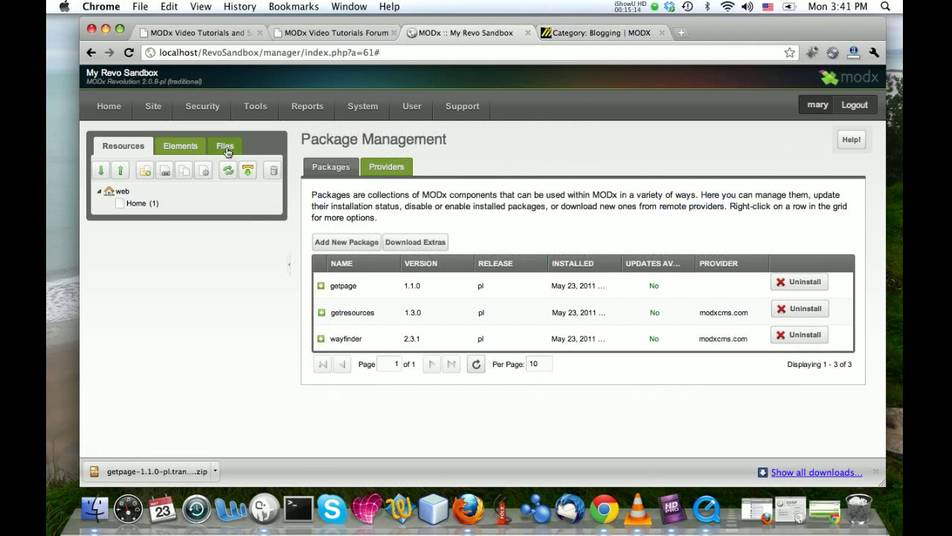
left_click(201, 33)
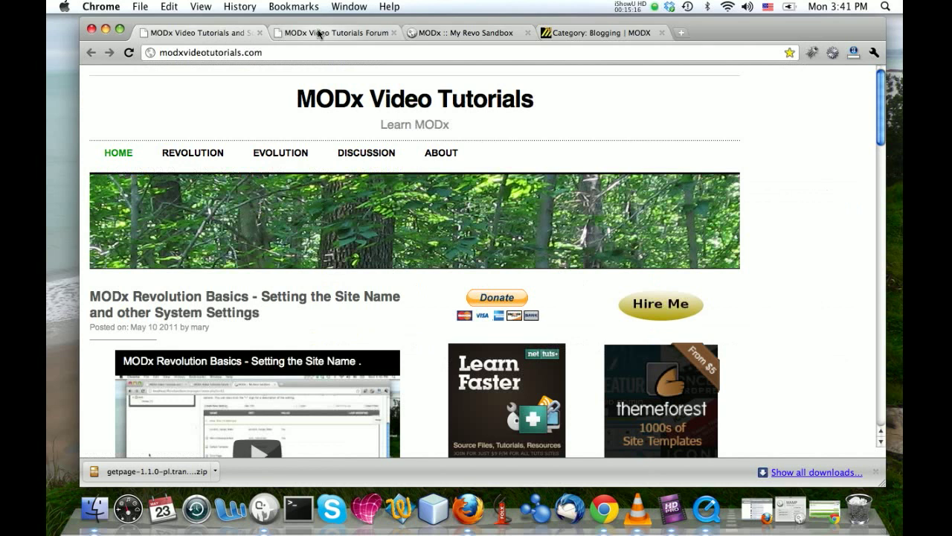
left_click(316, 34)
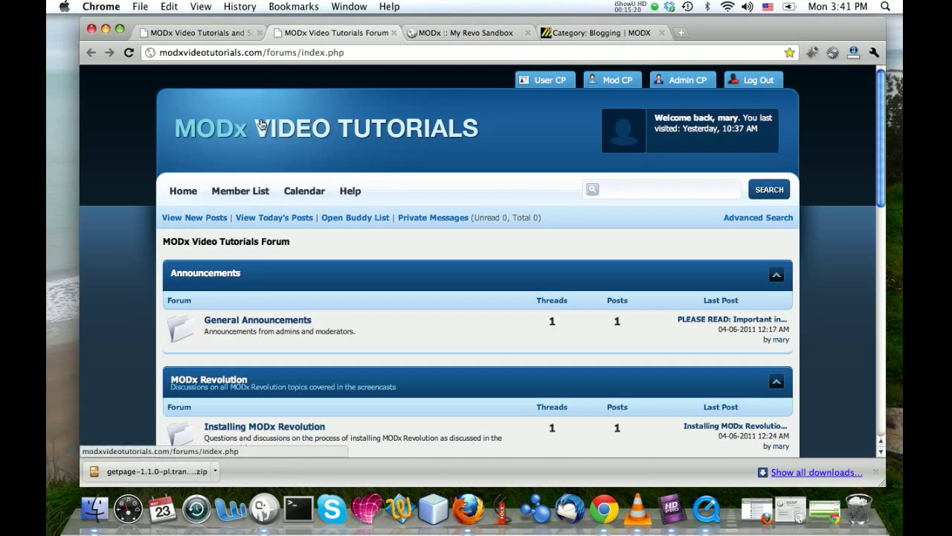
left_click(447, 35)
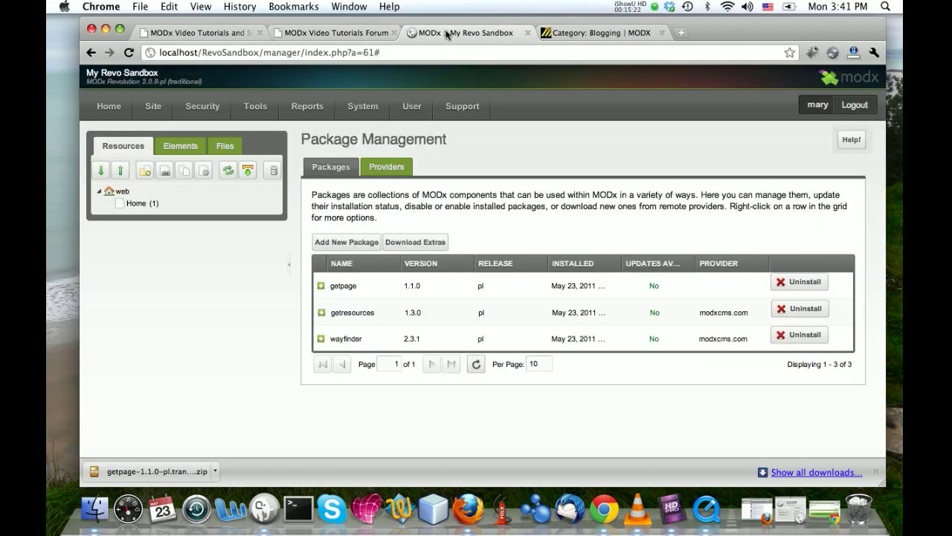
mouse_move(363, 105)
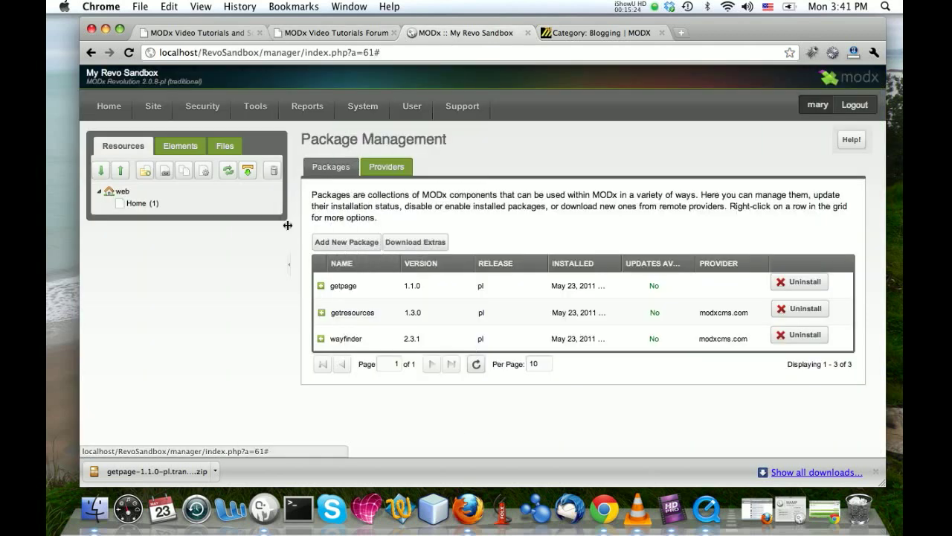